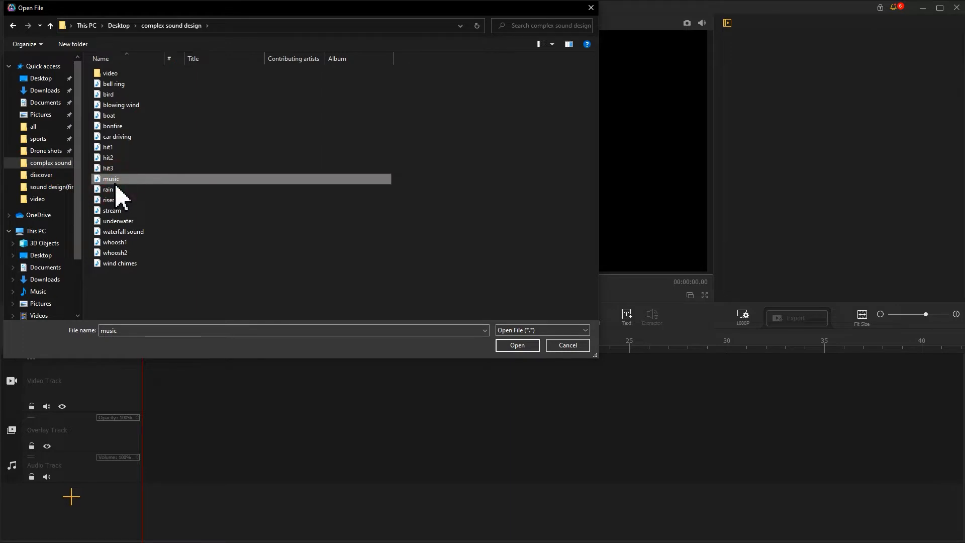
- Import the music file from the complex sound design folder and place it at the start of the audio track
click(498, 345)
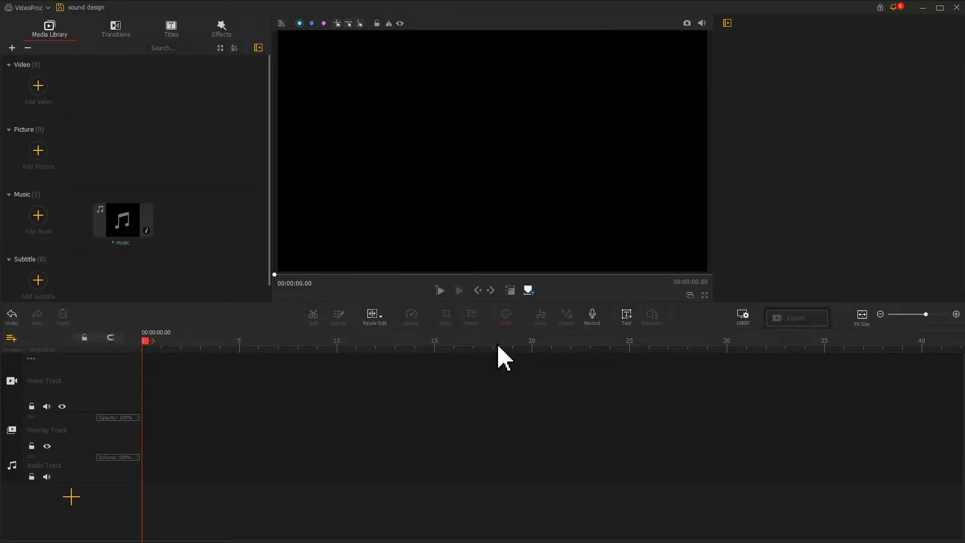
click(116, 235)
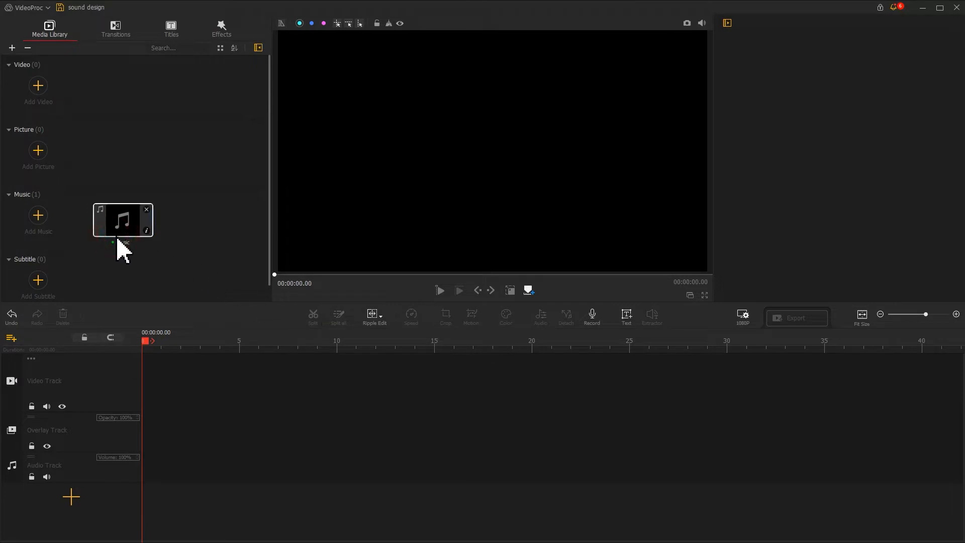
drag(117, 240, 144, 476)
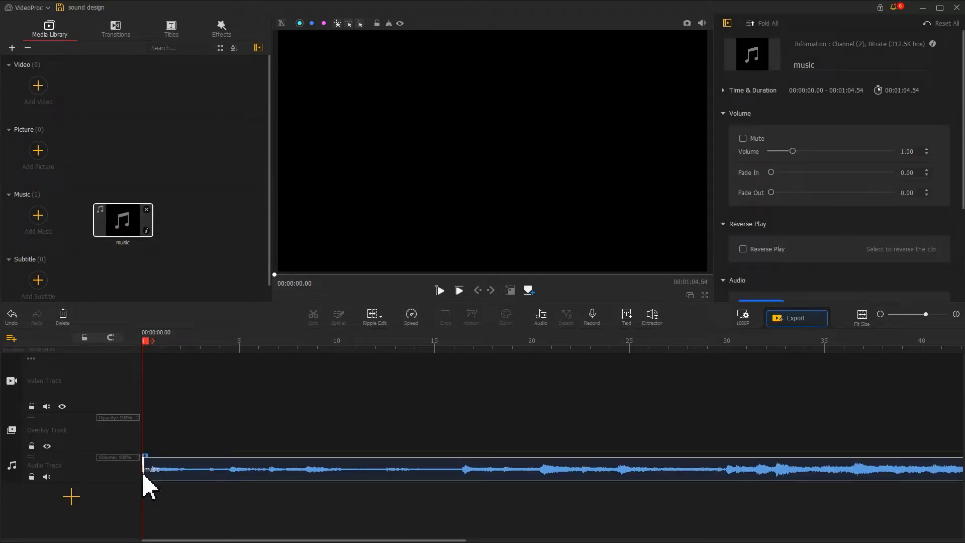
- Import all the video clips into the media library
click(38, 86)
drag(574, 225, 93, 58)
click(498, 346)
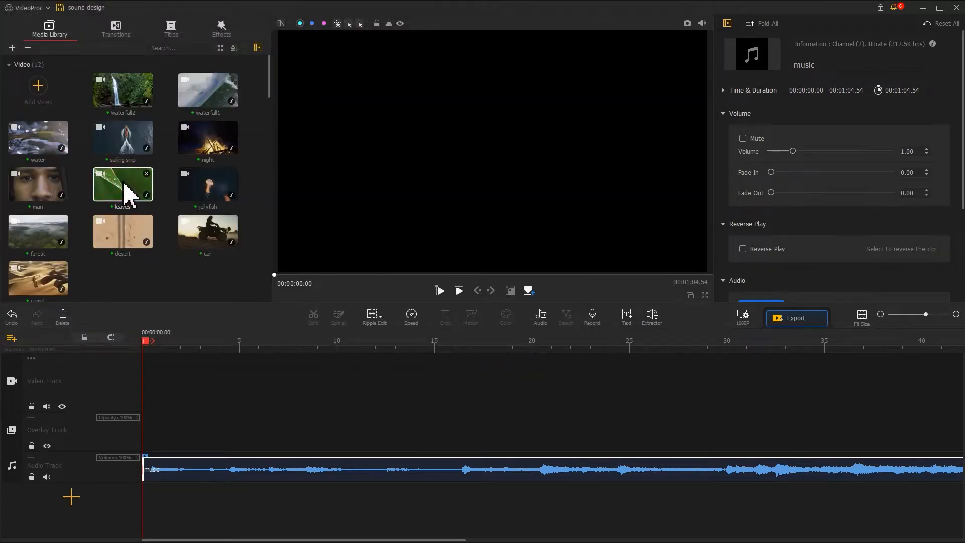
- Place the leaves, forest, man, water, waterfall1 and waterfall2 clips one after another on the video track from the start
drag(126, 191, 142, 362)
drag(44, 230, 286, 371)
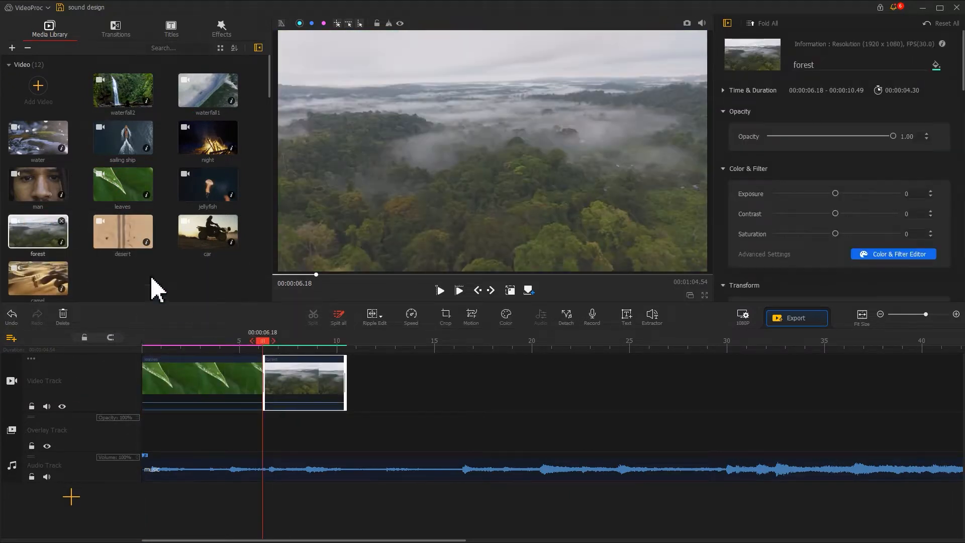
drag(48, 189, 405, 358)
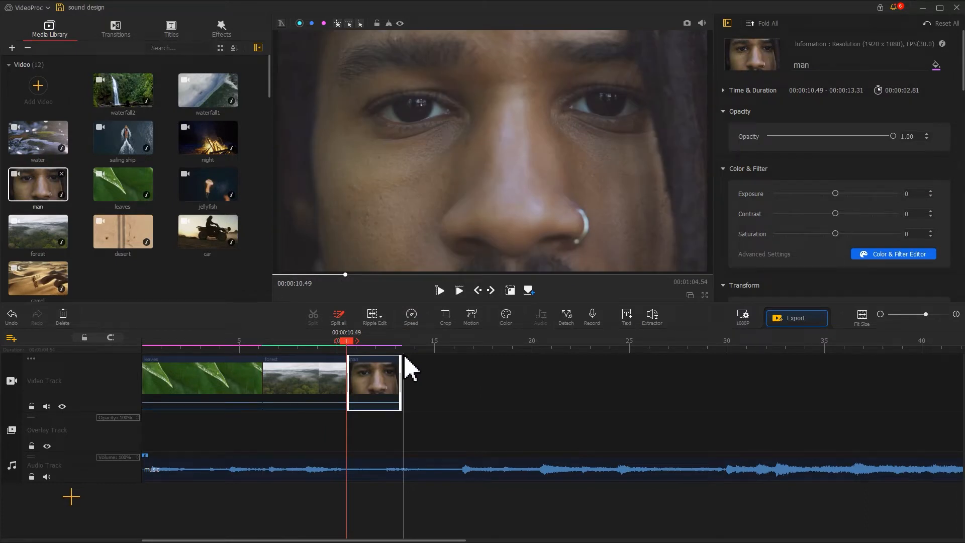
drag(43, 141, 451, 345)
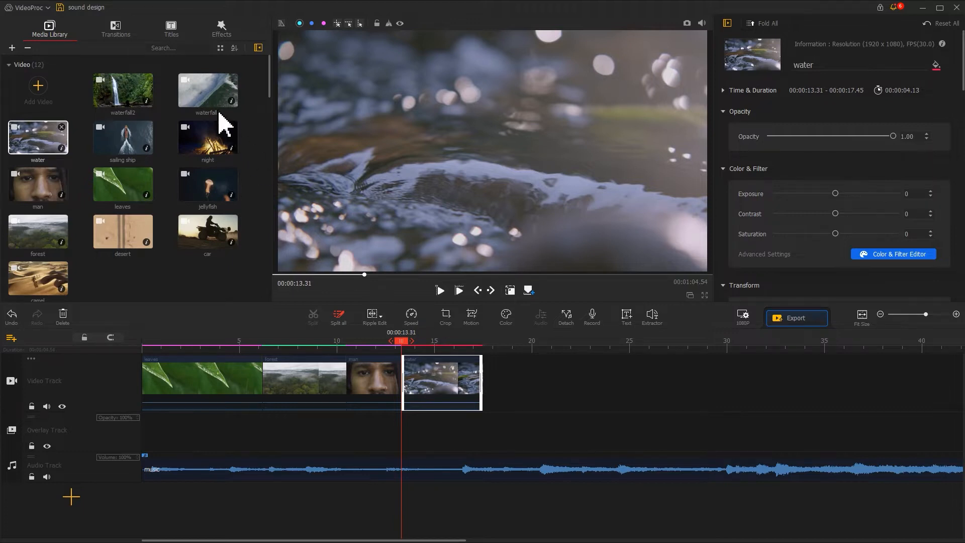
drag(219, 112, 549, 362)
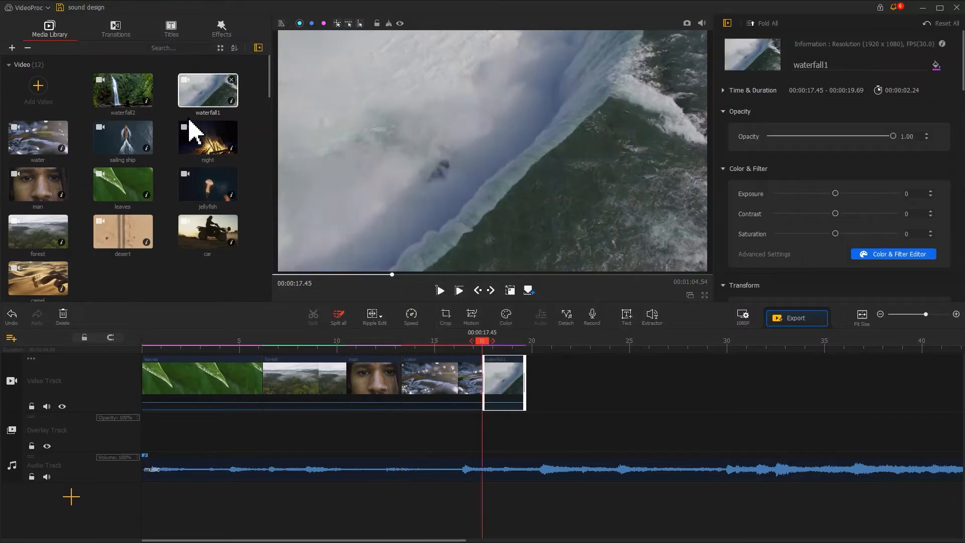
drag(122, 91, 549, 352)
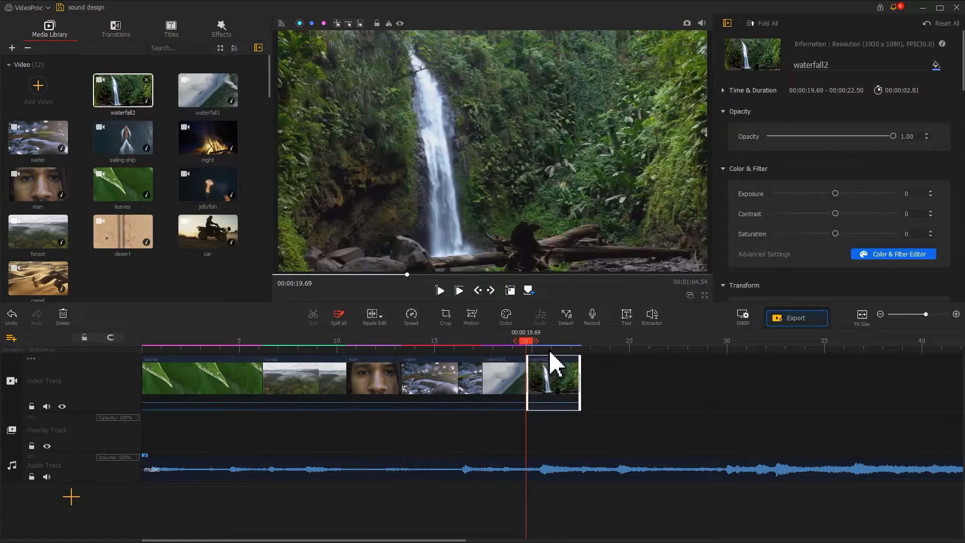
- Append the jellyfish, sailing ship, desert, car, camel and night clips in that order after waterfall2 on the video track
drag(225, 188, 673, 402)
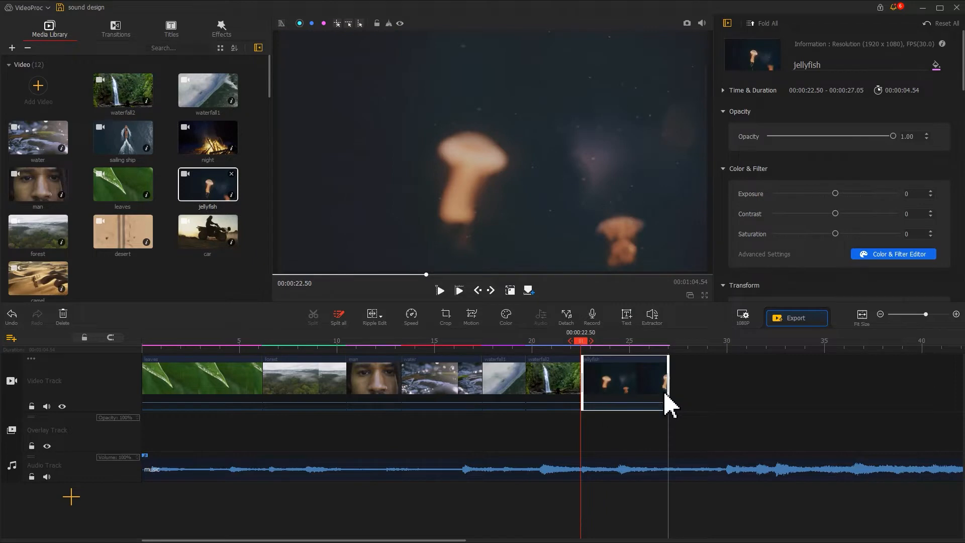
drag(123, 144, 660, 386)
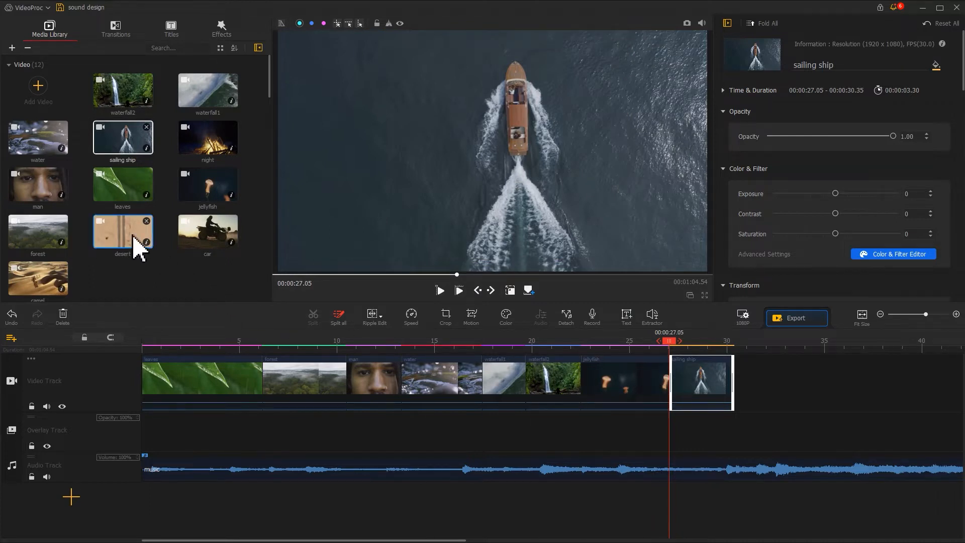
drag(136, 244, 753, 355)
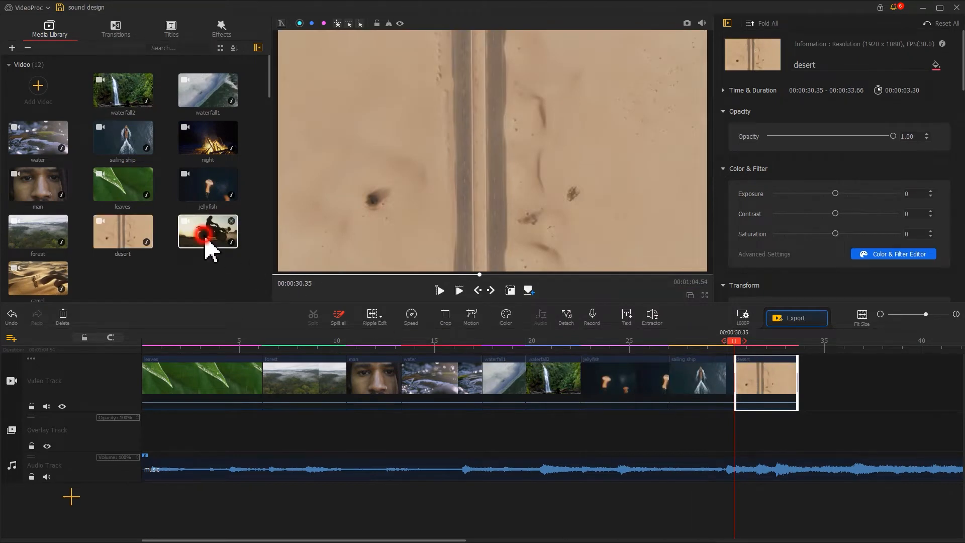
drag(209, 243, 801, 367)
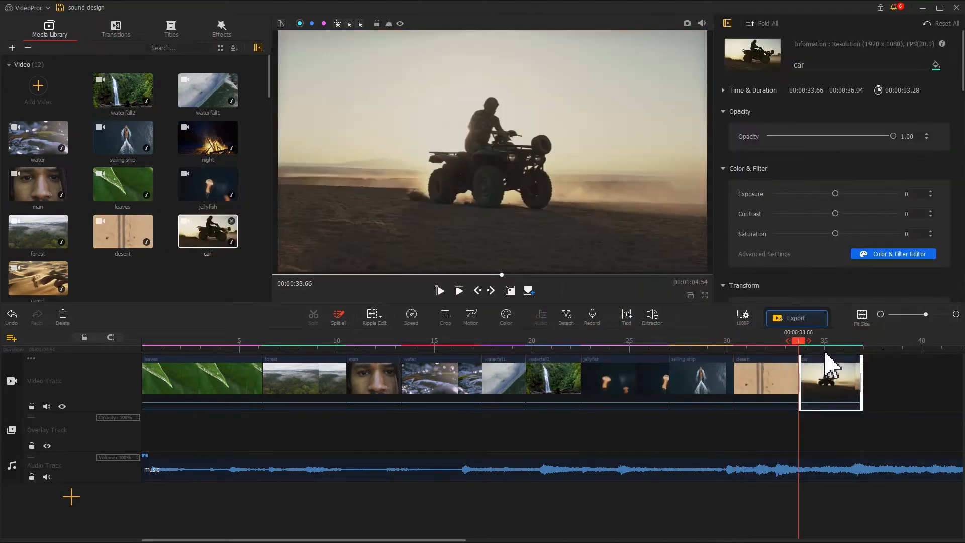
drag(44, 293, 875, 372)
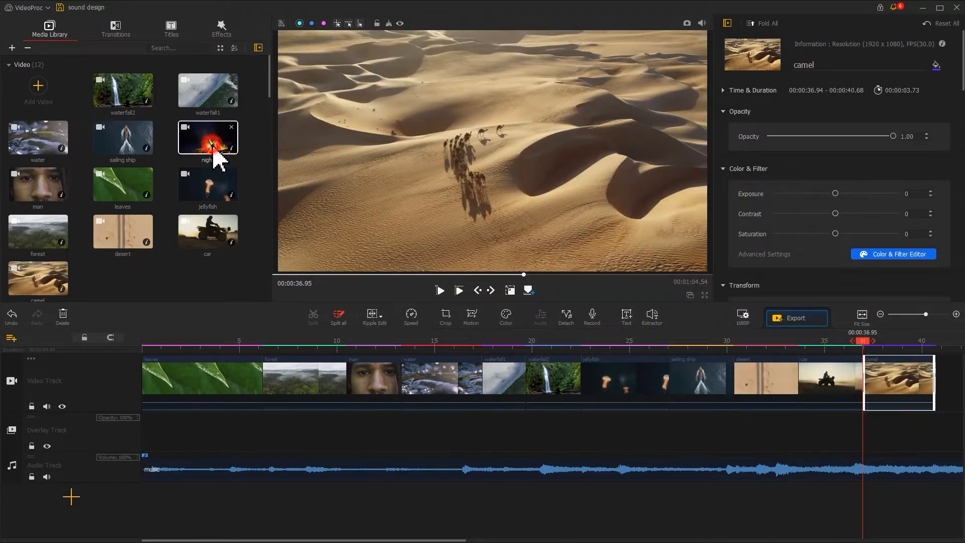
drag(216, 156, 945, 375)
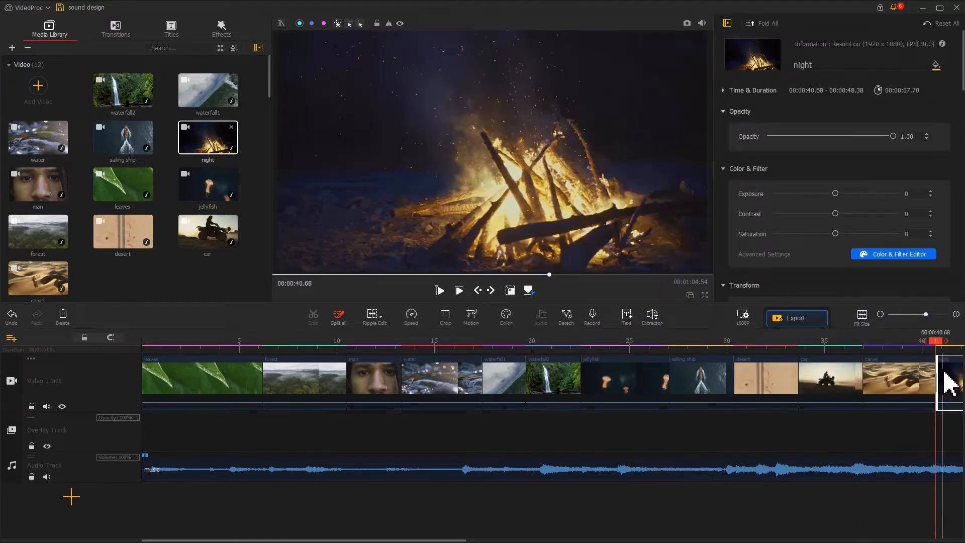
- Trim the leaves clip to end at 00:00:02.00 and shorten the clips that follow it
click(198, 347)
drag(198, 347, 181, 346)
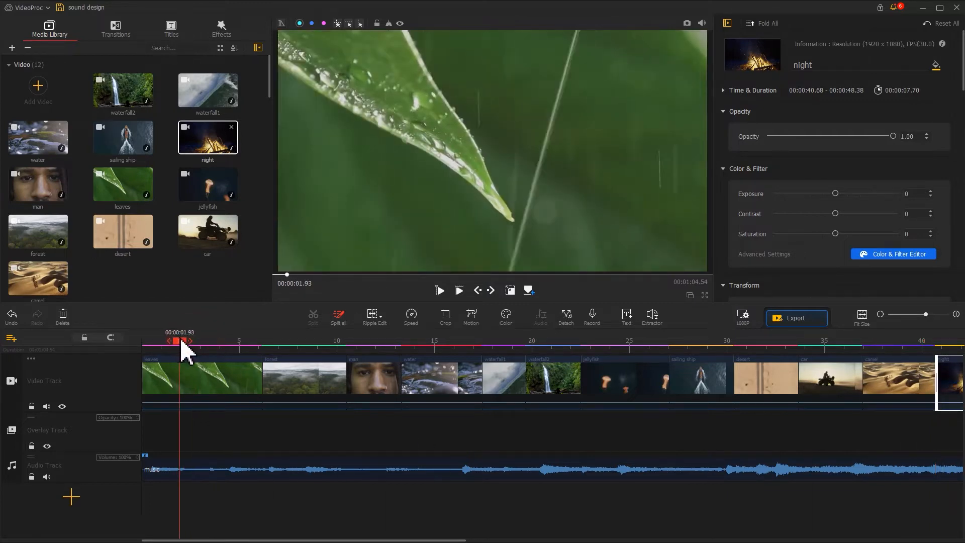
drag(261, 377, 181, 377)
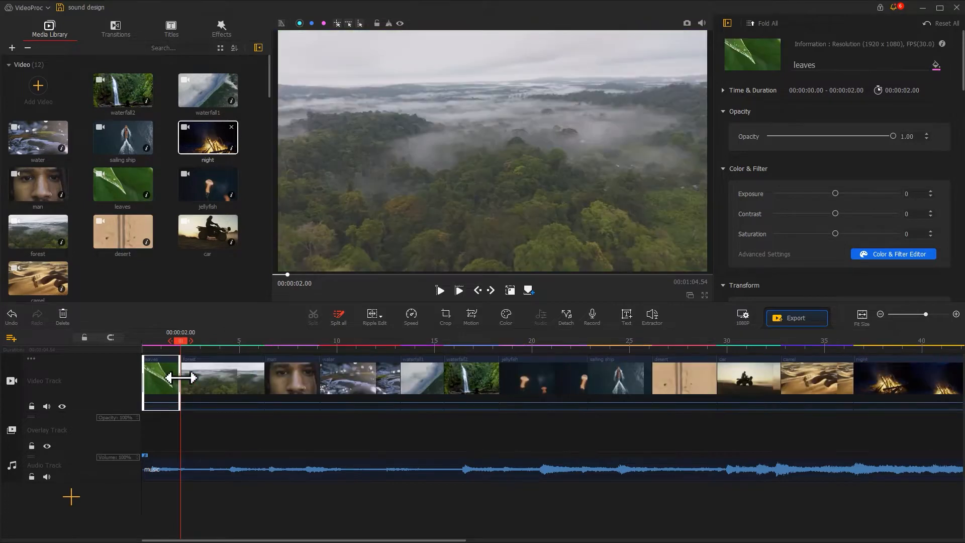
drag(262, 369, 310, 360)
click(338, 343)
- Split the music at the end of the night clip, 00:00:29.76, and delete the remainder
click(723, 349)
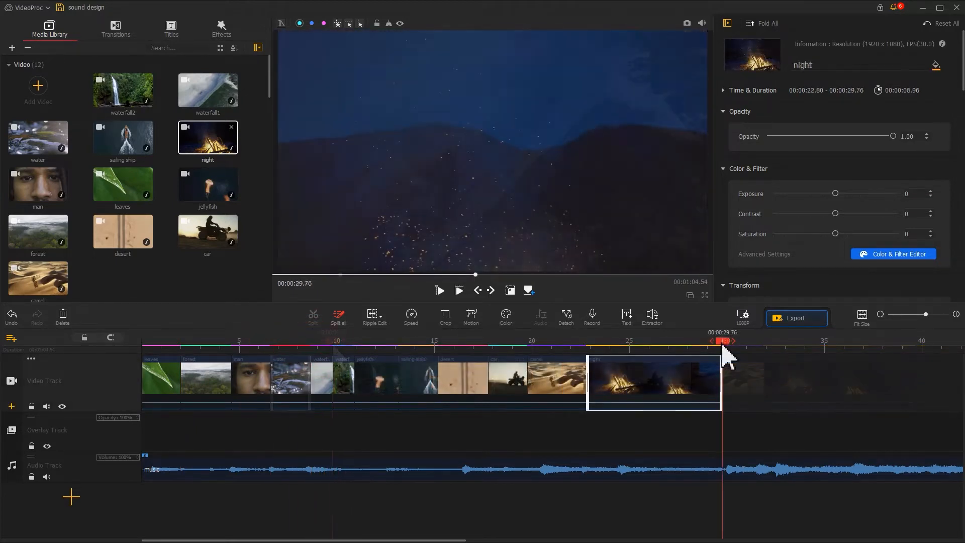
click(725, 469)
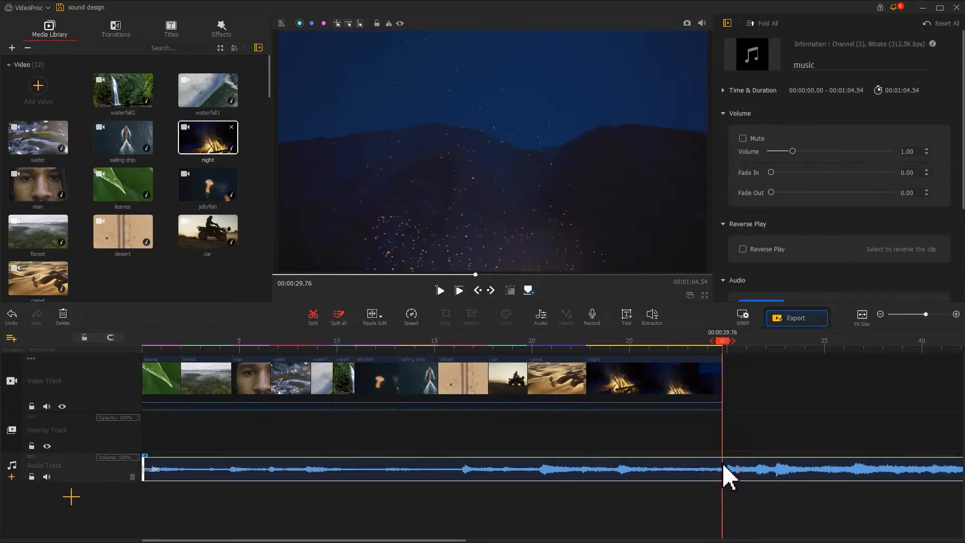
click(311, 318)
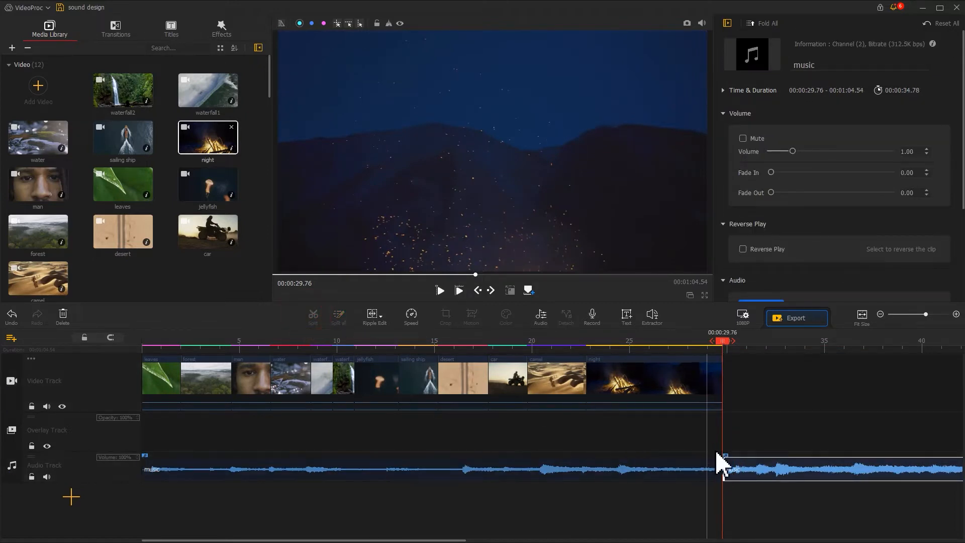
click(731, 456)
key(Delete)
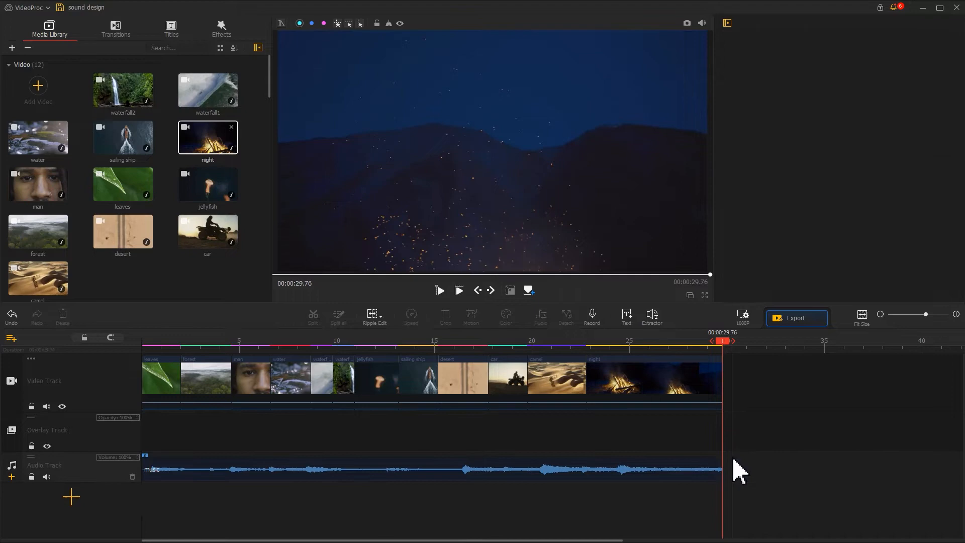
- Set the music clip's fade out to 2.80 and play the edit from the start
click(704, 466)
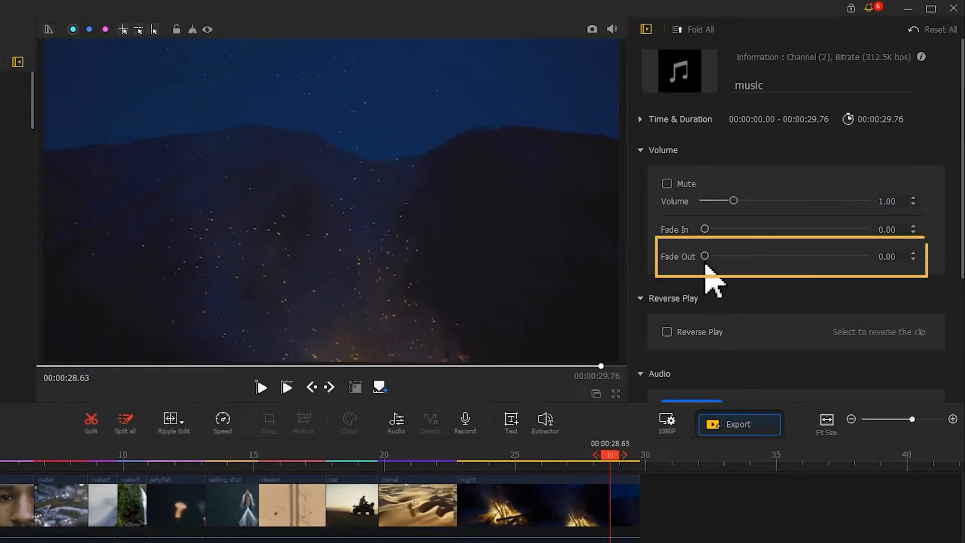
drag(705, 256, 731, 256)
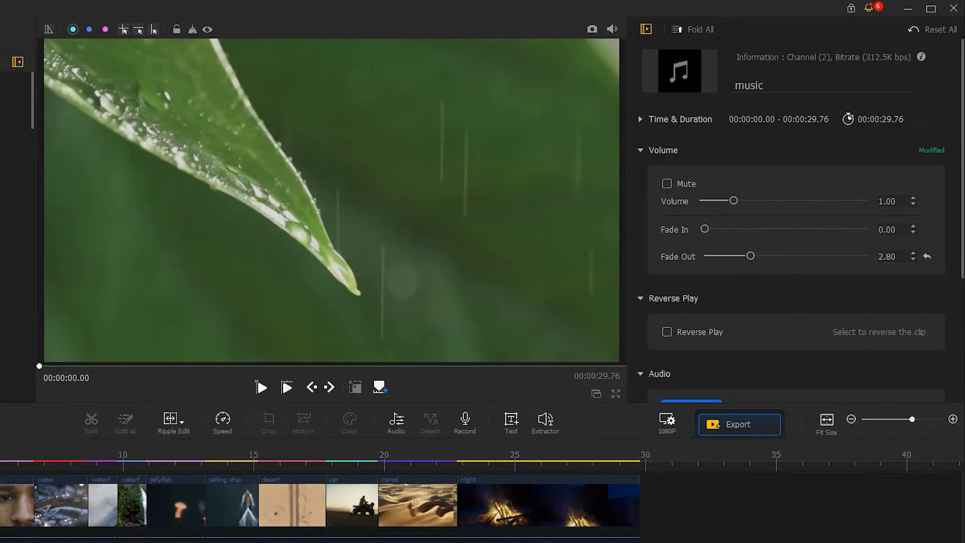
key(space)
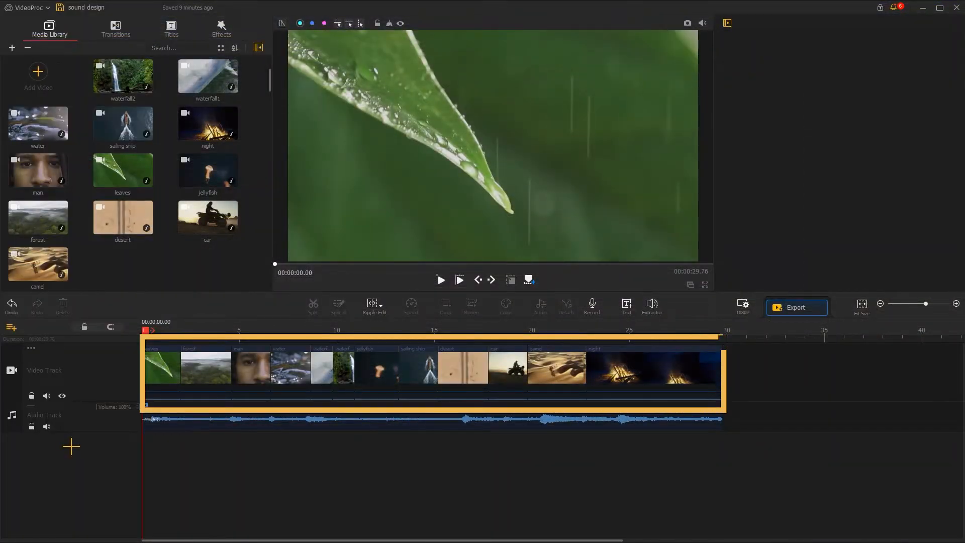
- Switch to File Explorer and import all the sounds from the ambient textures folder into the media library
key(alt+Tab)
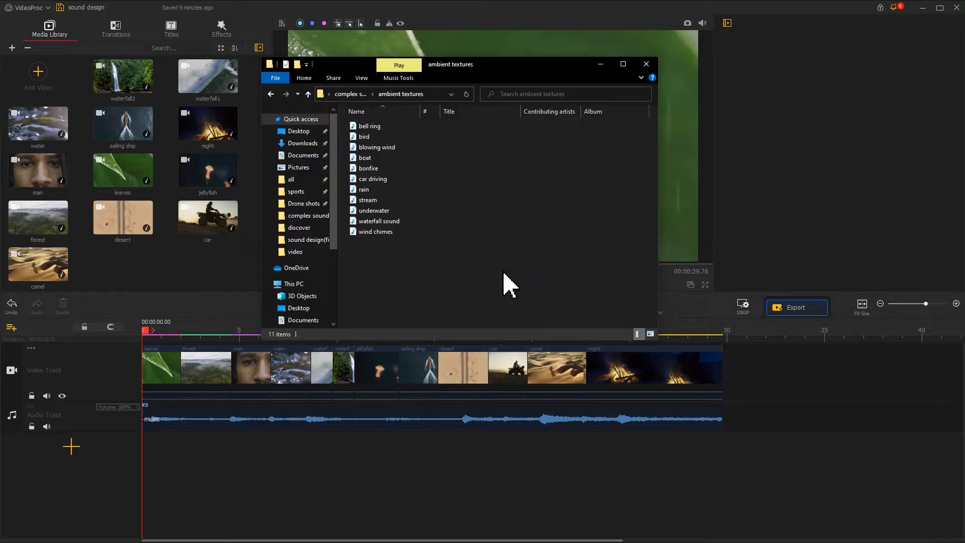
drag(502, 270, 140, 191)
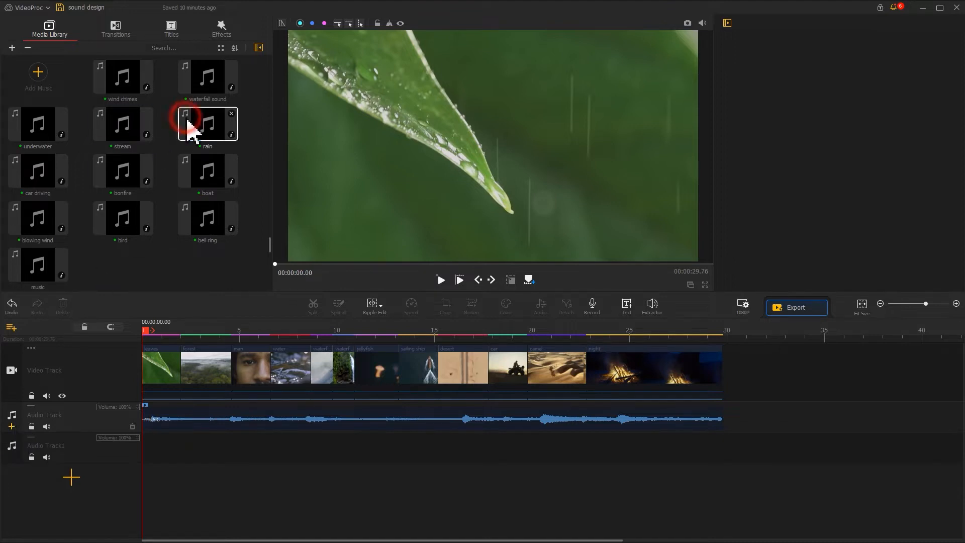
- Place the rain sound at the start of Audio Track1 and cut it off at 00:00:02.00, where the leaves clip ends
drag(193, 130, 143, 460)
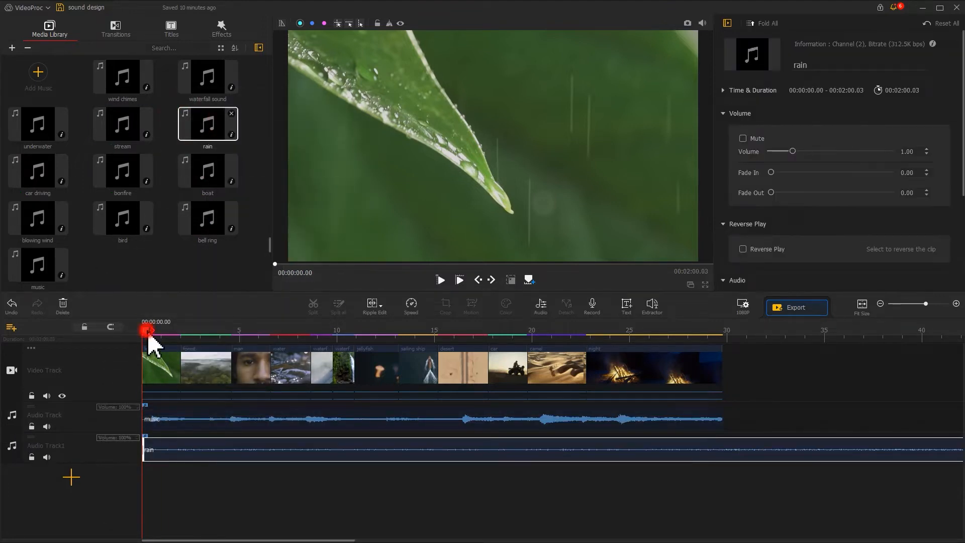
drag(147, 334, 194, 334)
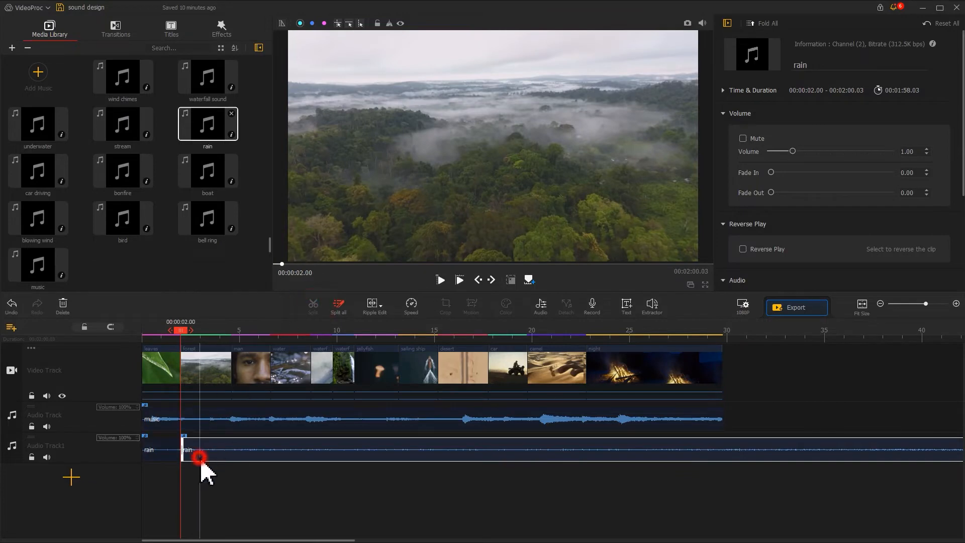
key(Delete)
- Place the bird, wind chimes and stream sounds after the rain on Audio Track1, under the forest, man and water clips
click(180, 330)
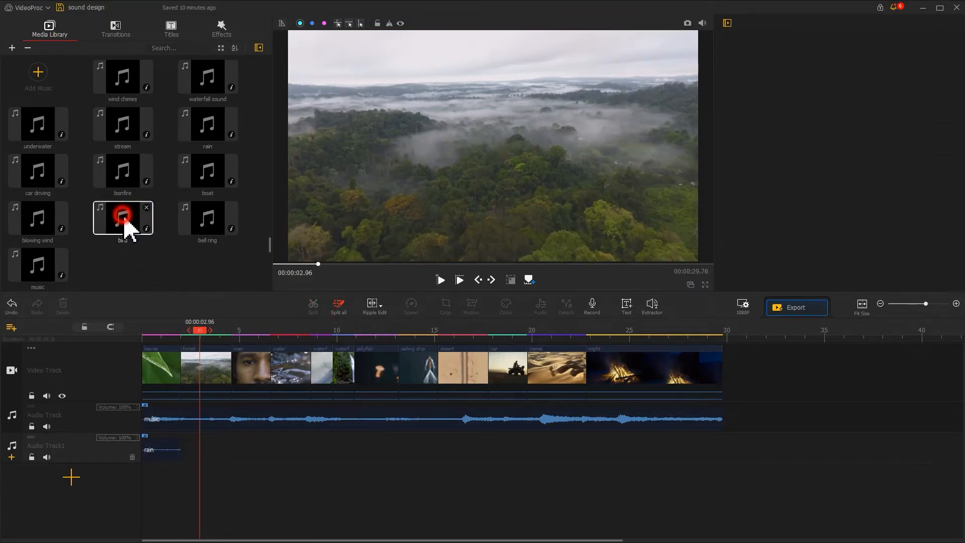
drag(129, 226, 230, 450)
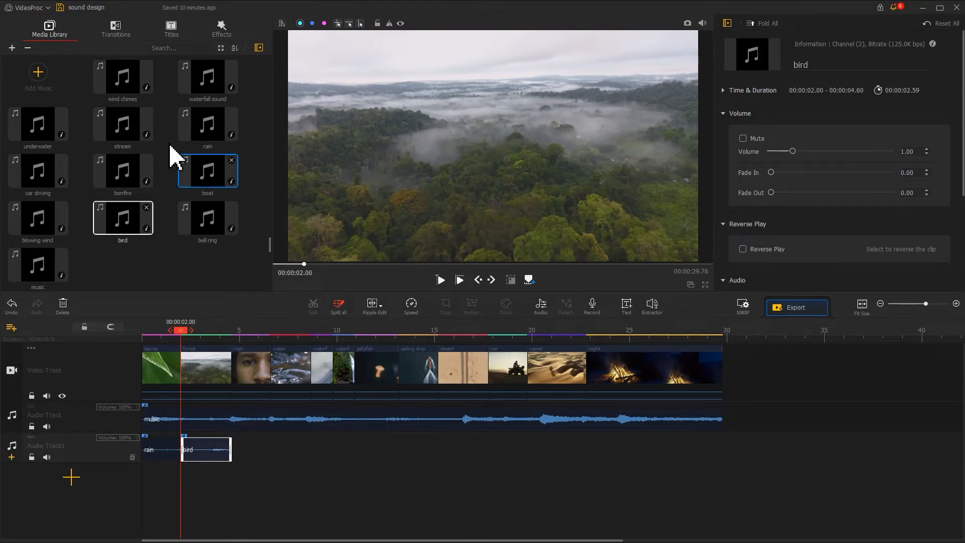
drag(121, 83, 270, 453)
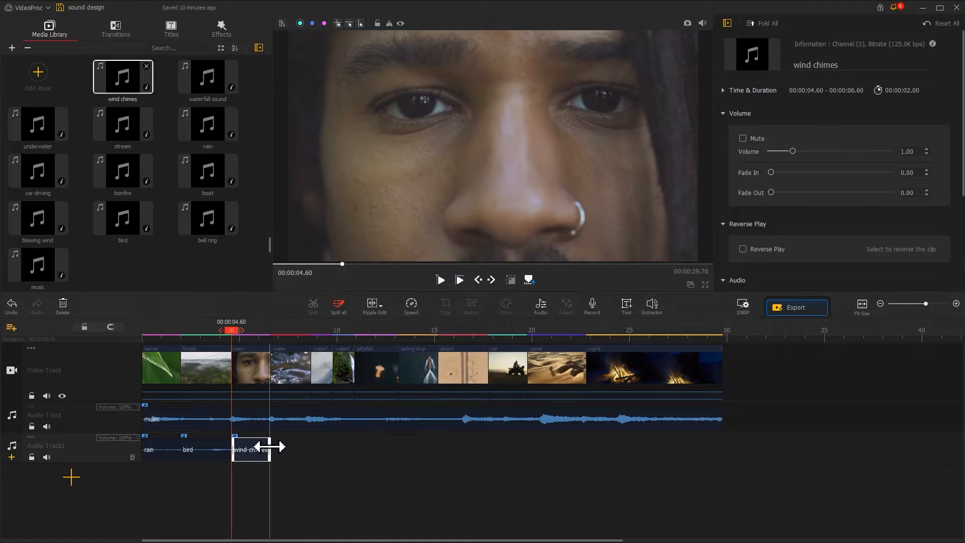
drag(122, 129, 312, 448)
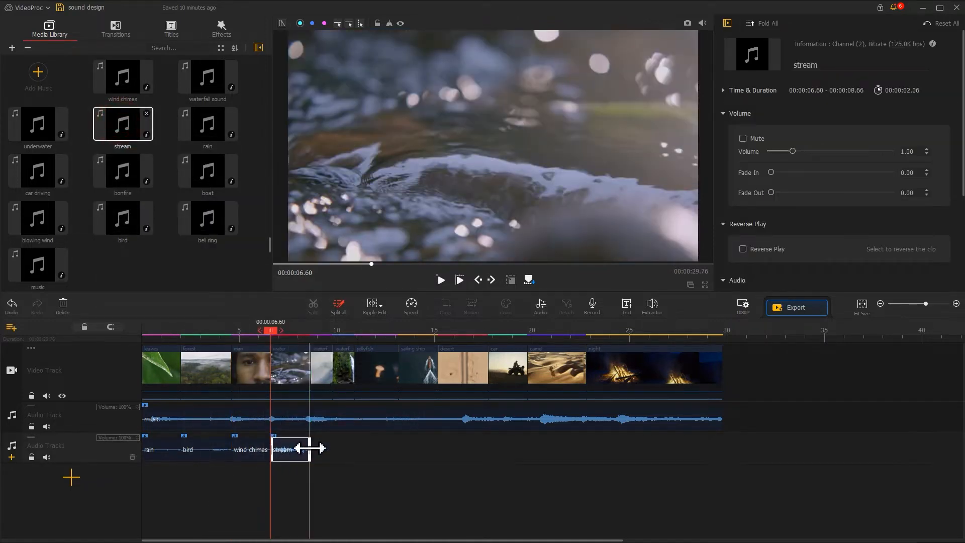
- Play through the two waterfall clips and add another audio track below Audio Track1
drag(275, 342, 317, 341)
key(space)
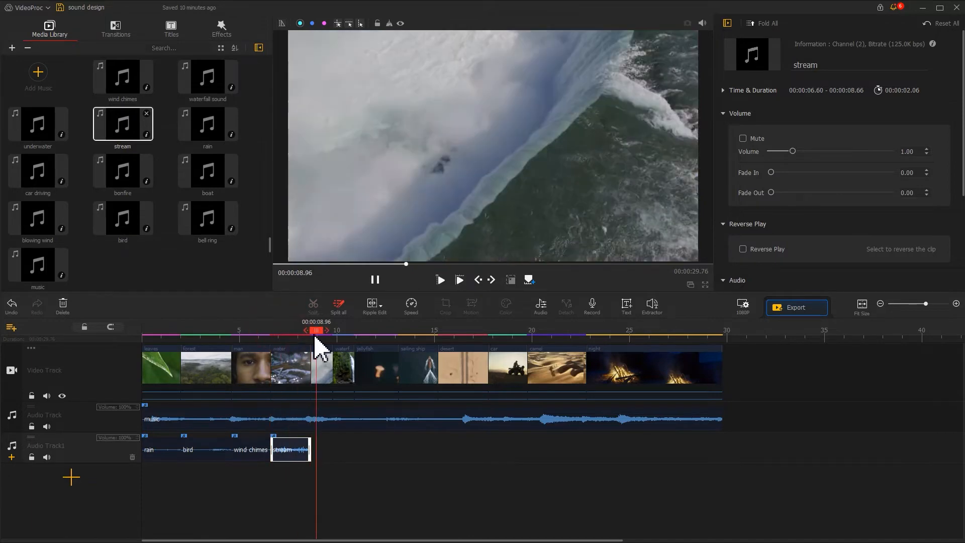
key(space)
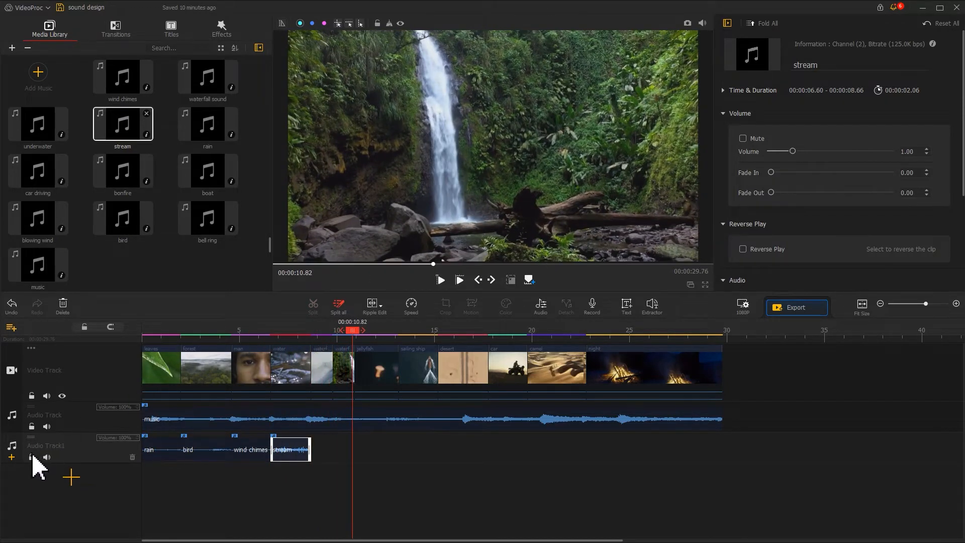
click(12, 456)
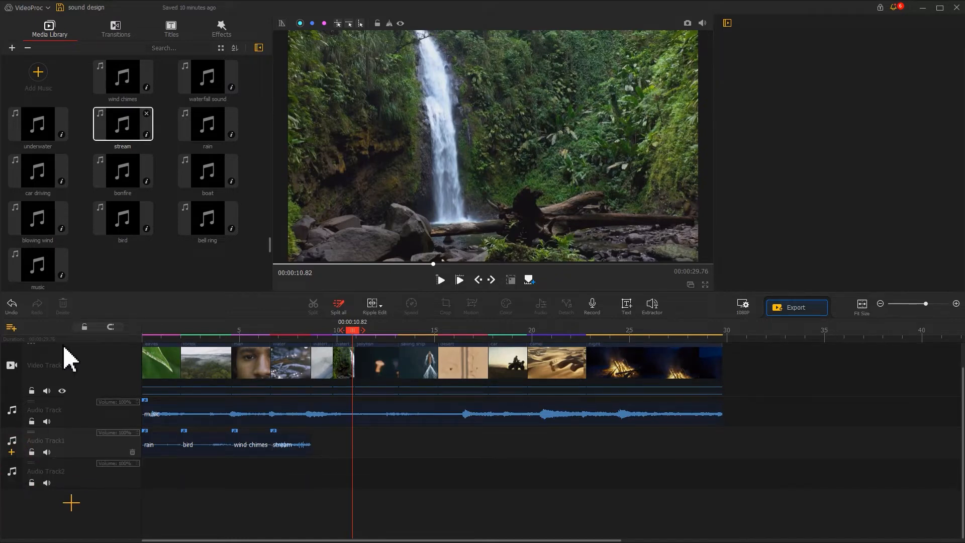
- Place the waterfall sound on Audio Track1 under the first waterfall clip, trimmed to end at 00:00:09.80, and another copy on Audio Track2 from 00:00:09.46
drag(208, 86, 322, 447)
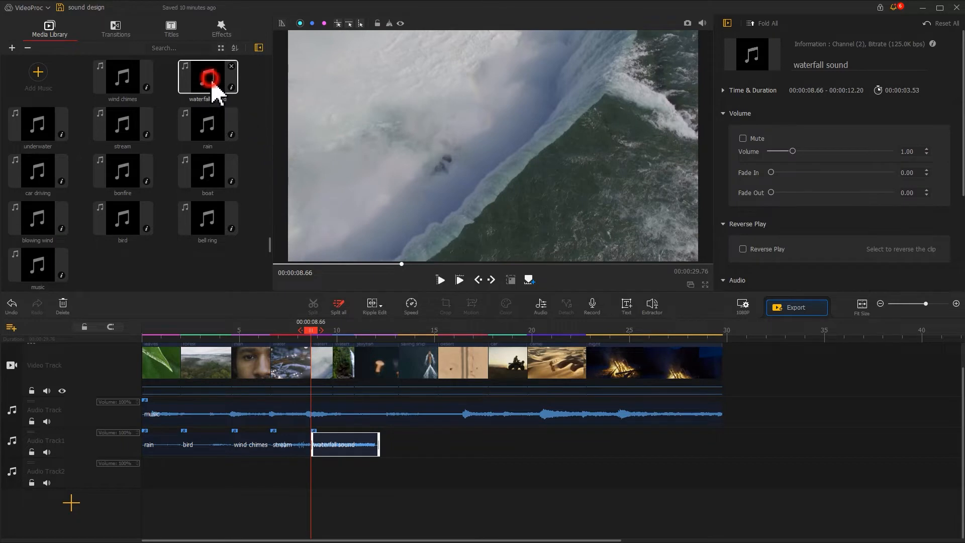
drag(211, 91, 338, 484)
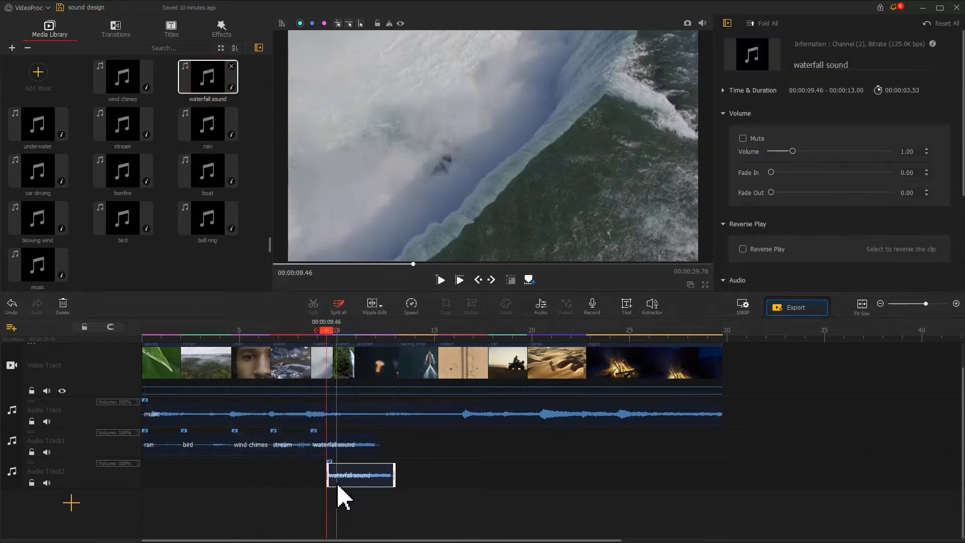
click(377, 439)
drag(377, 439, 332, 439)
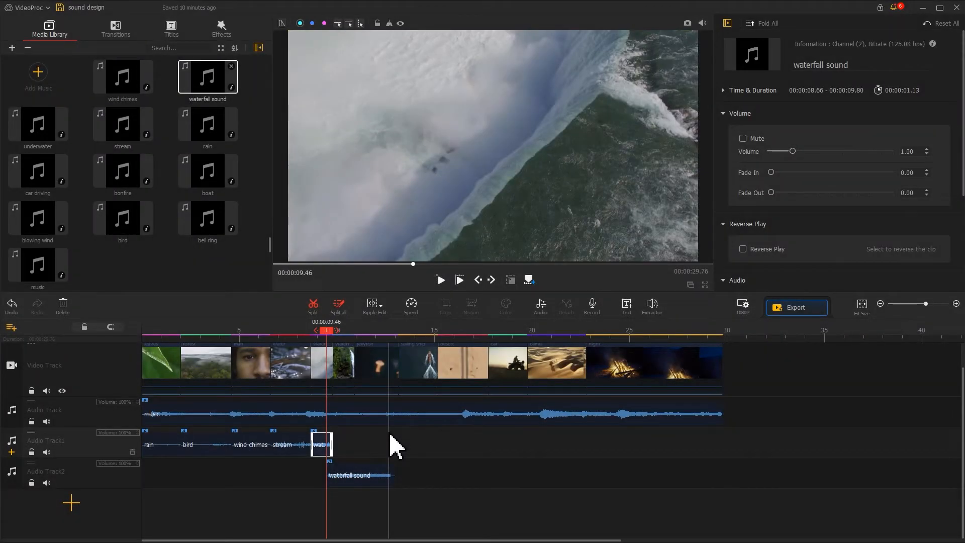
- Apply the Noise sound effect with a Distance of 0.22 to the trimmed waterfall sound on Audio Track1
click(325, 445)
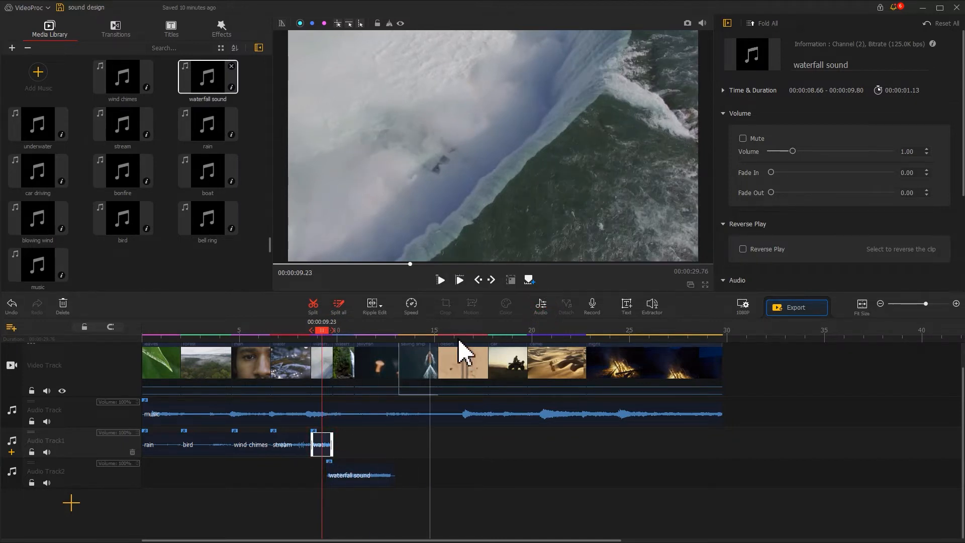
click(541, 305)
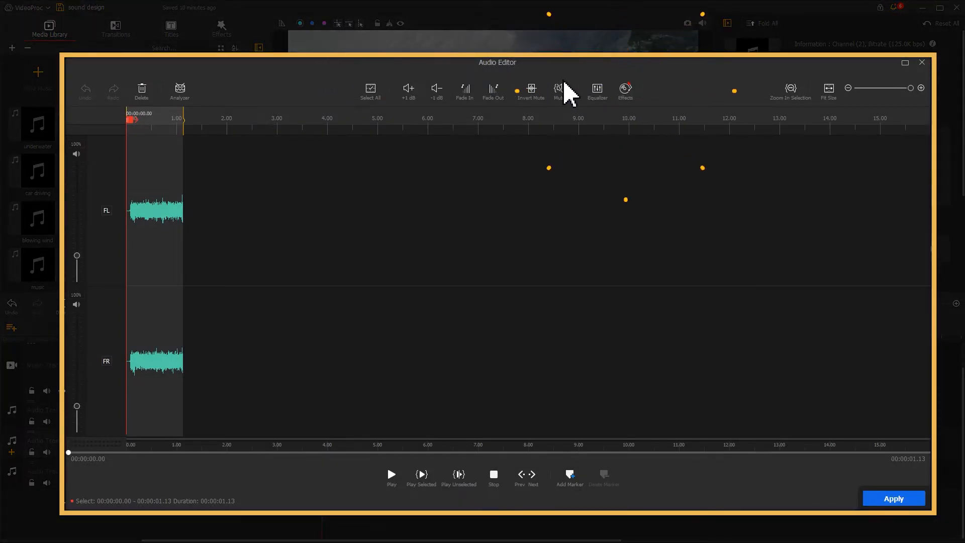
click(625, 94)
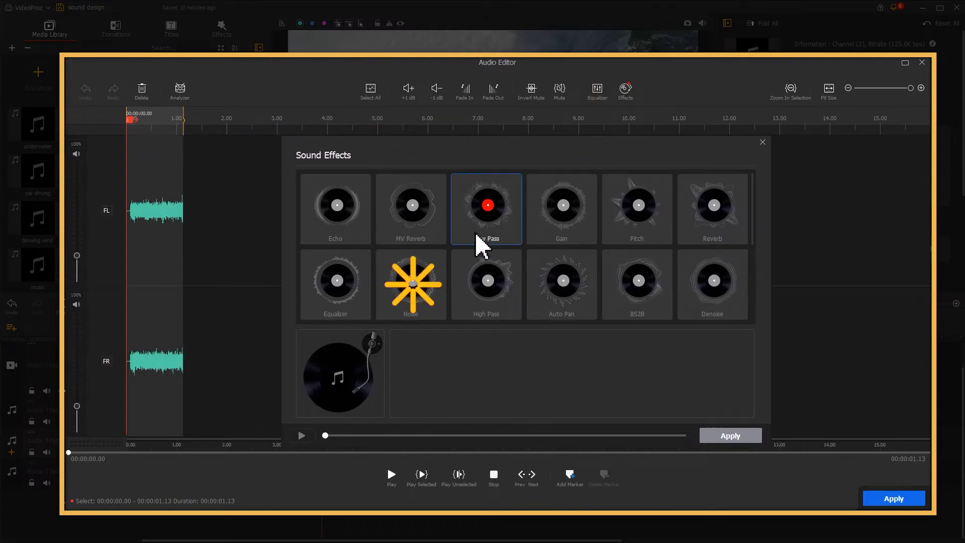
click(438, 281)
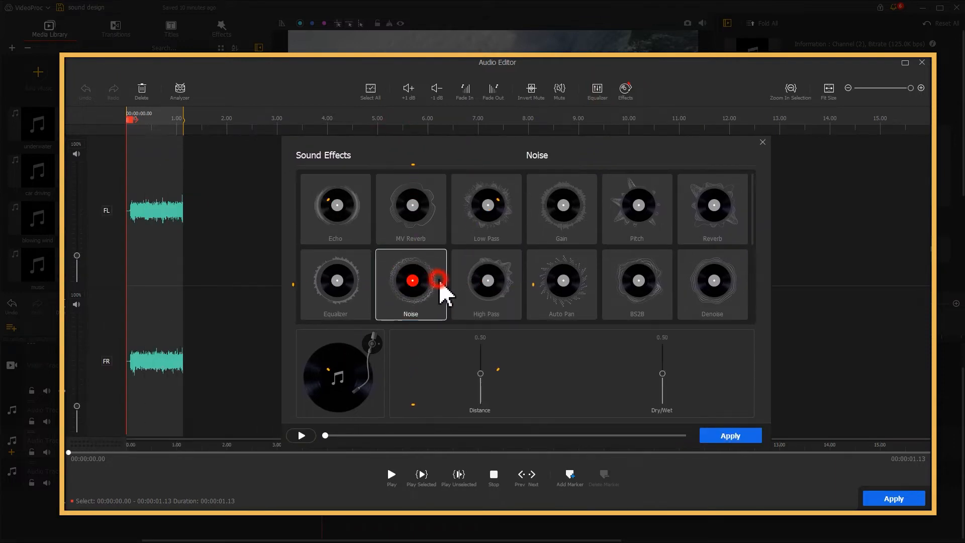
click(481, 375)
drag(483, 379, 487, 391)
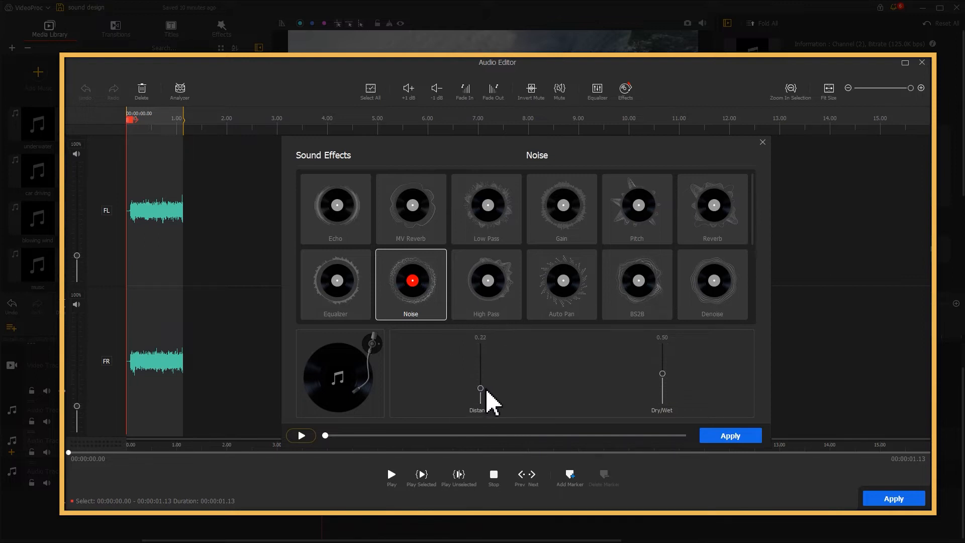
click(731, 436)
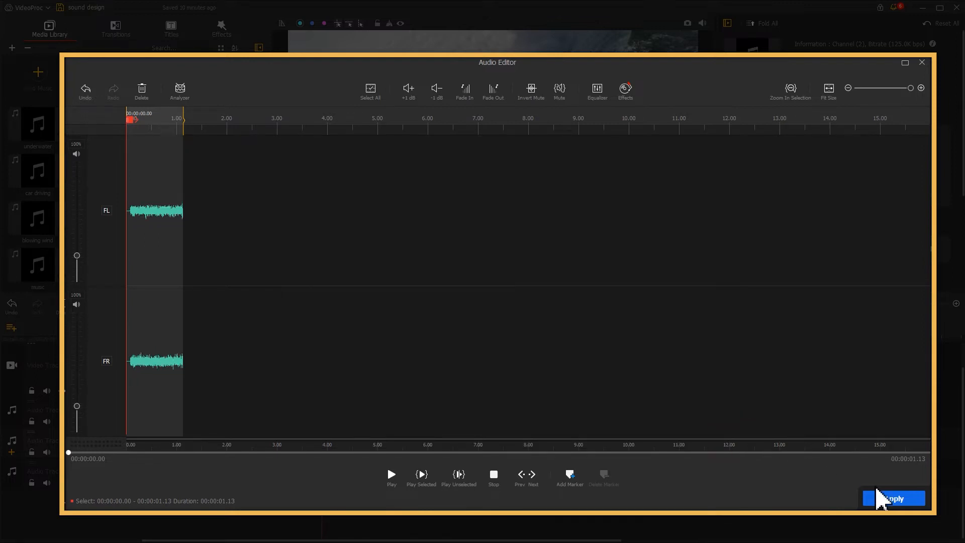
click(887, 495)
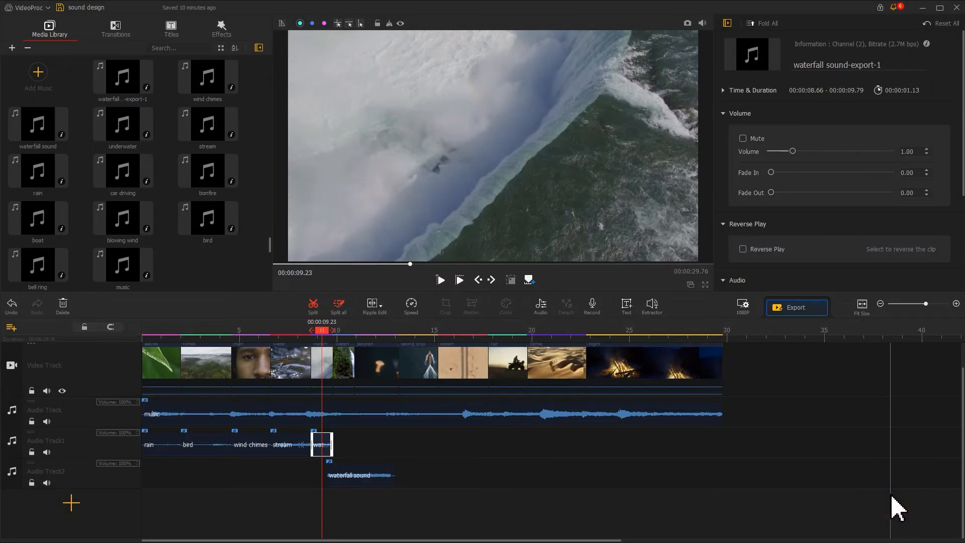
- Place the underwater sound on Audio Track1 trimmed to the jellyfish clip, and trim the blowing wind sound under the desert clip to end at 00:00:29.76
drag(320, 331, 353, 334)
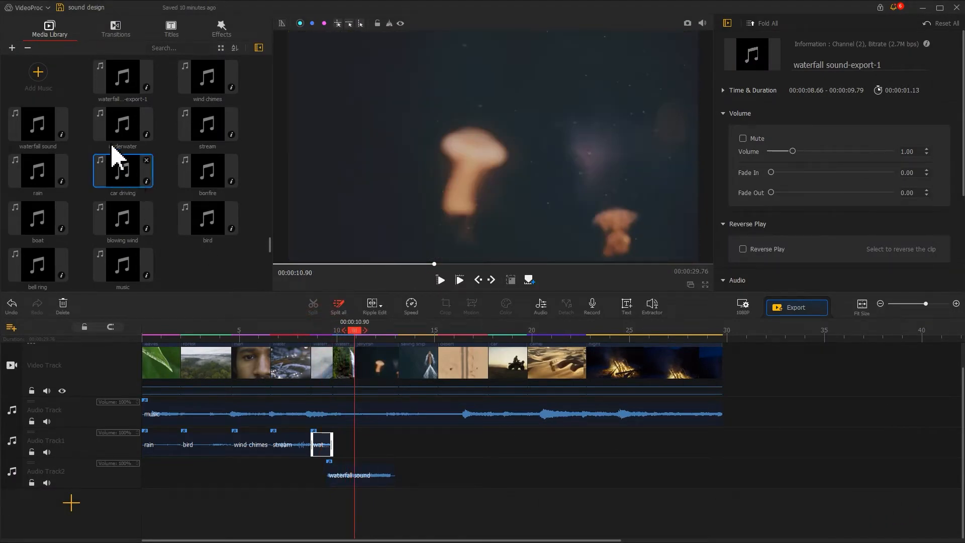
drag(111, 135, 359, 447)
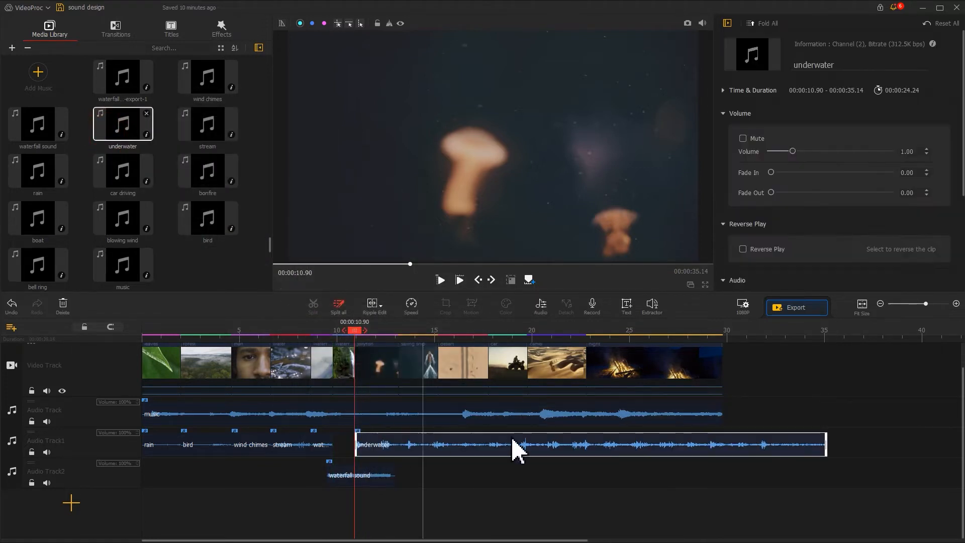
drag(825, 446, 395, 428)
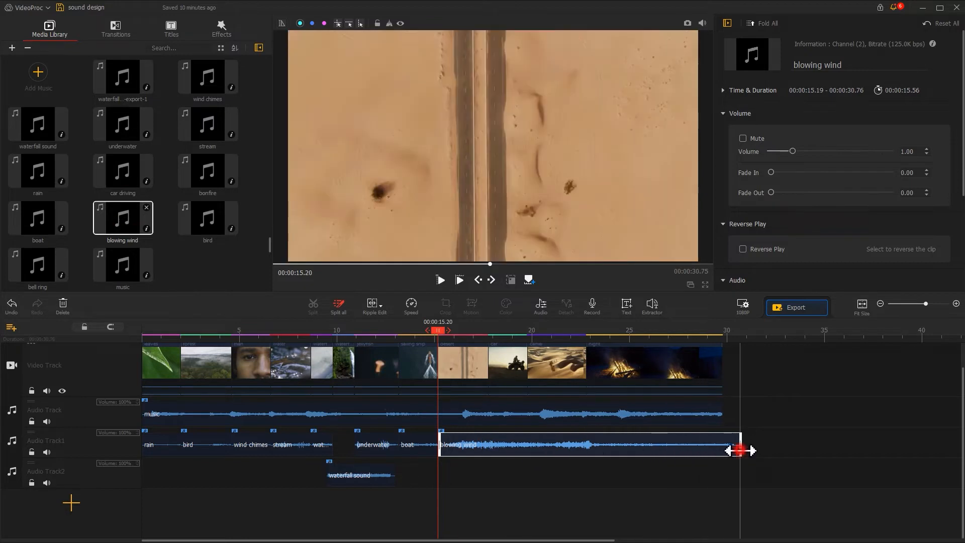
drag(737, 447, 721, 453)
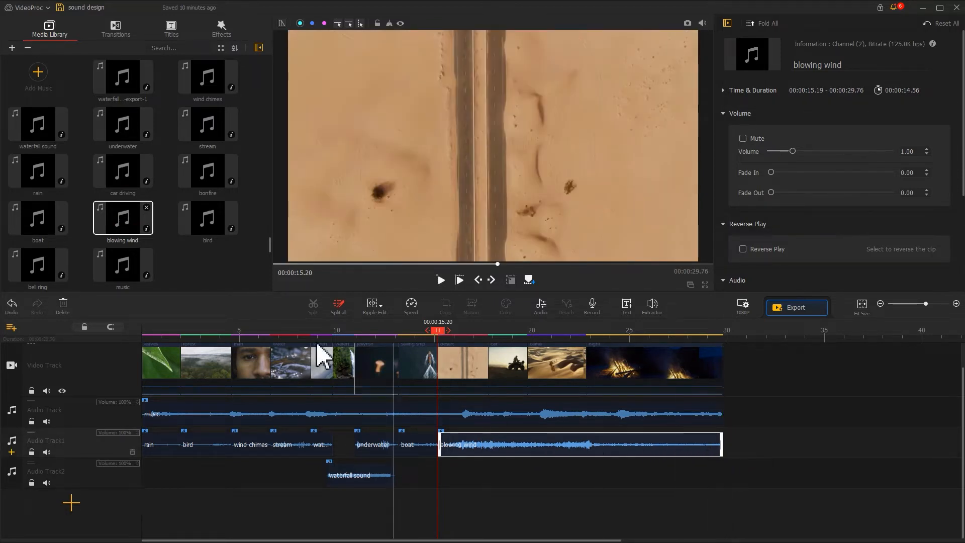
- Place the car driving sound on Audio Track2 under the car clip and cut it off at 00:00:19.76
drag(132, 185, 502, 483)
drag(487, 331, 529, 336)
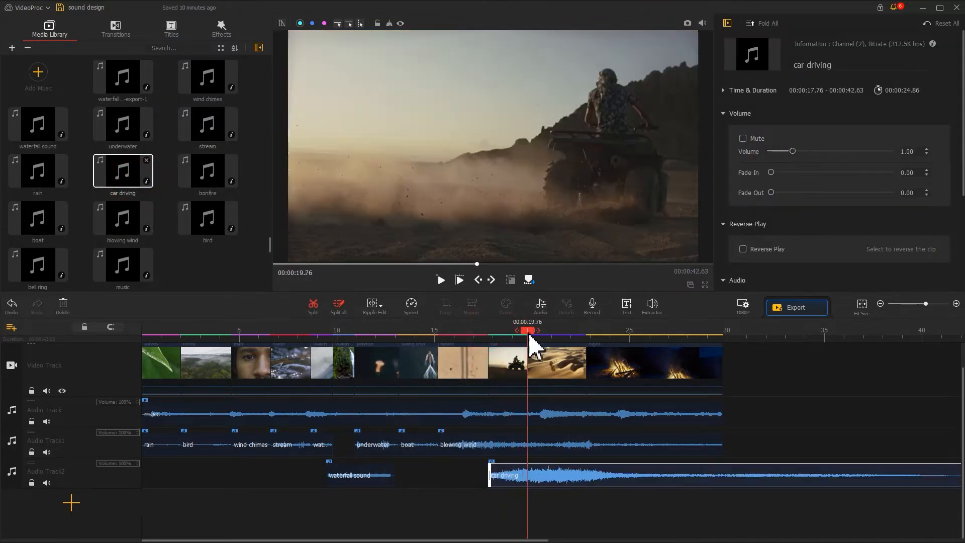
click(313, 304)
key(Delete)
click(588, 490)
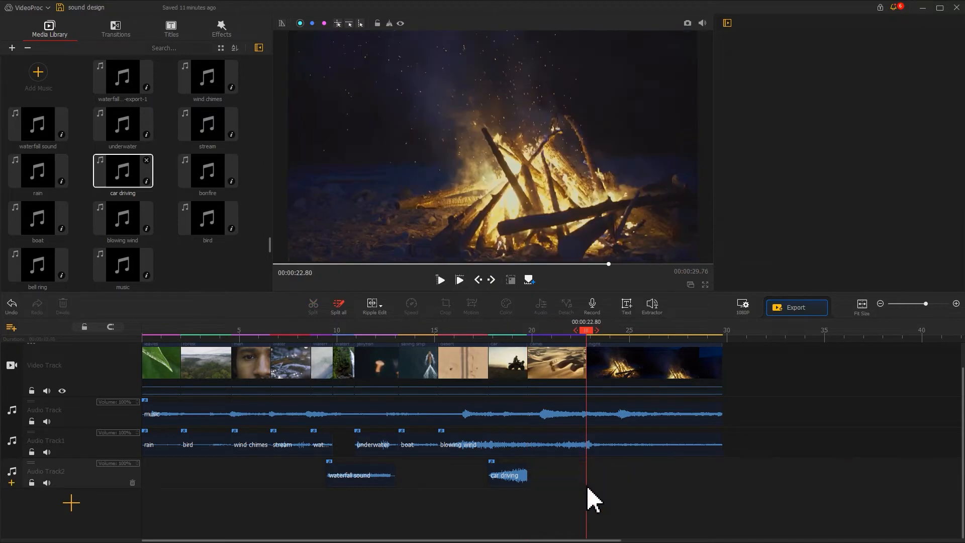
- Place the bell ring under the camel clip and the bonfire under the night clip on Audio Track2, cutting the bonfire off at 00:00:29.76
drag(37, 264, 585, 475)
drag(221, 186, 621, 477)
drag(586, 332, 723, 334)
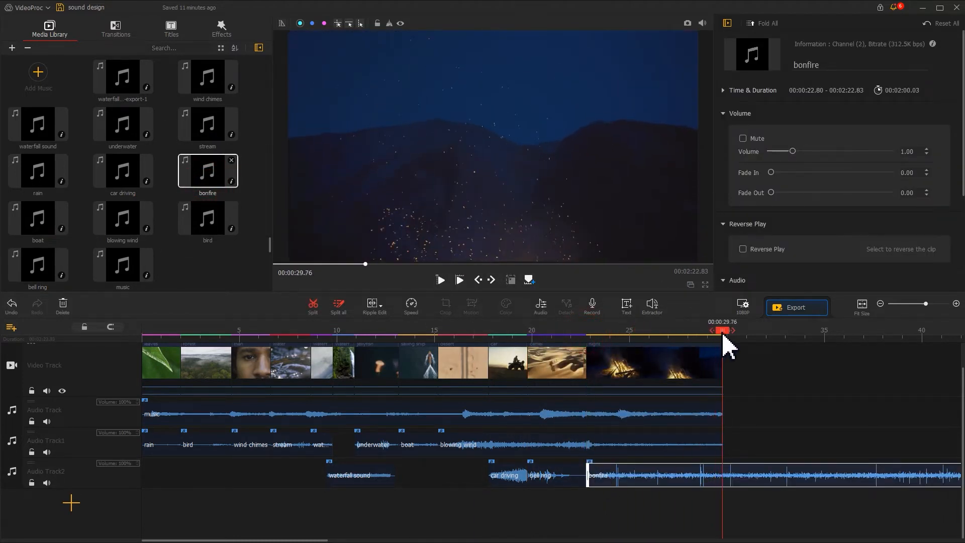
click(313, 306)
click(737, 477)
key(Delete)
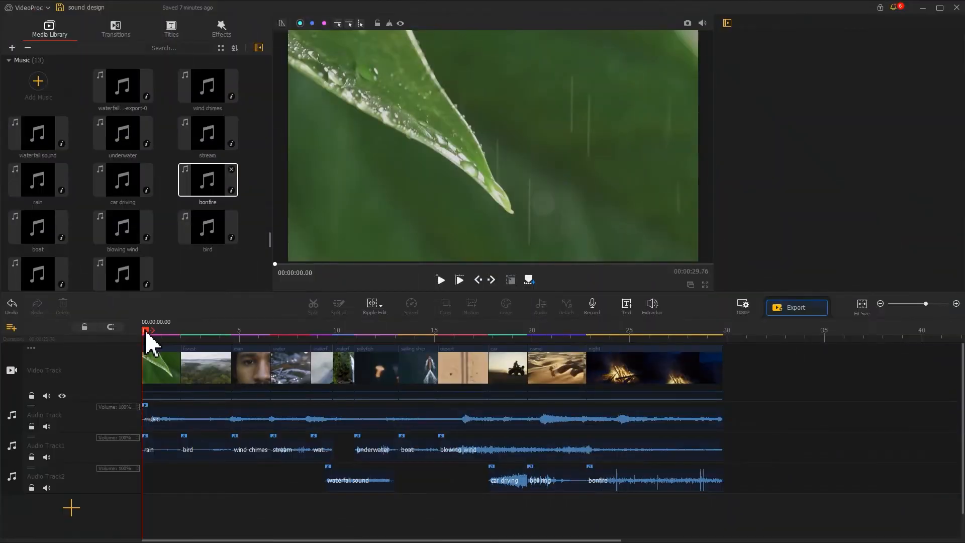
- Import all the hit, riser and whoosh sounds from the transition sound effect folder and preview hit1, whoosh1 and riser
click(40, 81)
drag(176, 176, 110, 76)
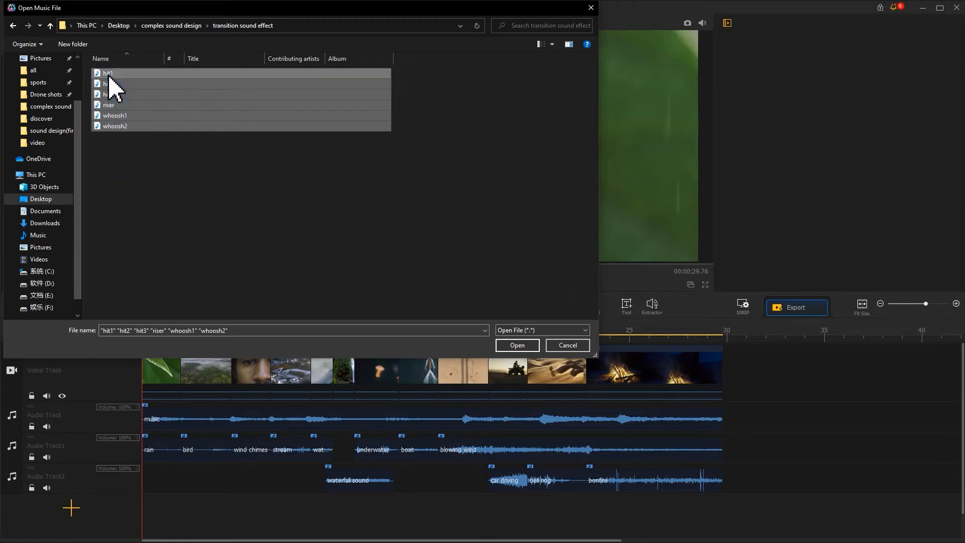
click(513, 346)
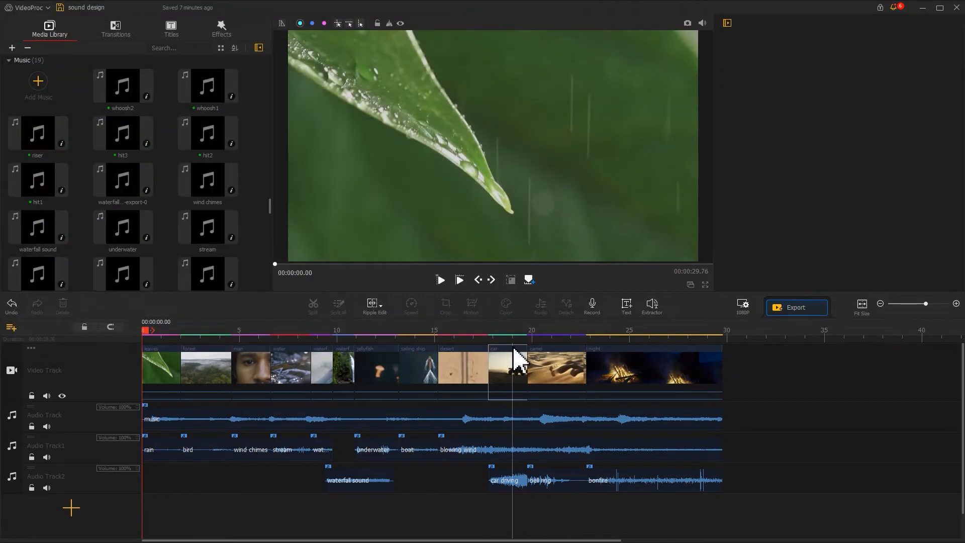
double_click(27, 193)
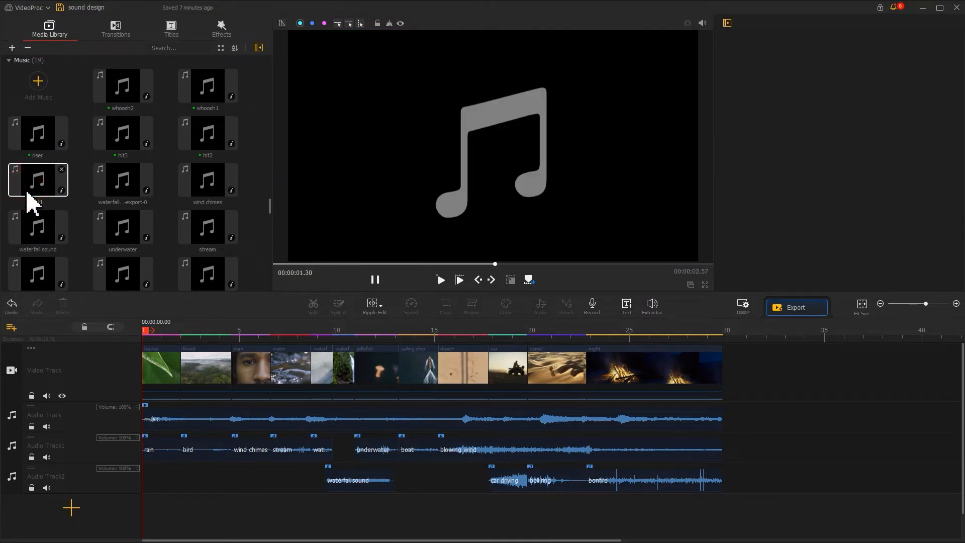
double_click(191, 97)
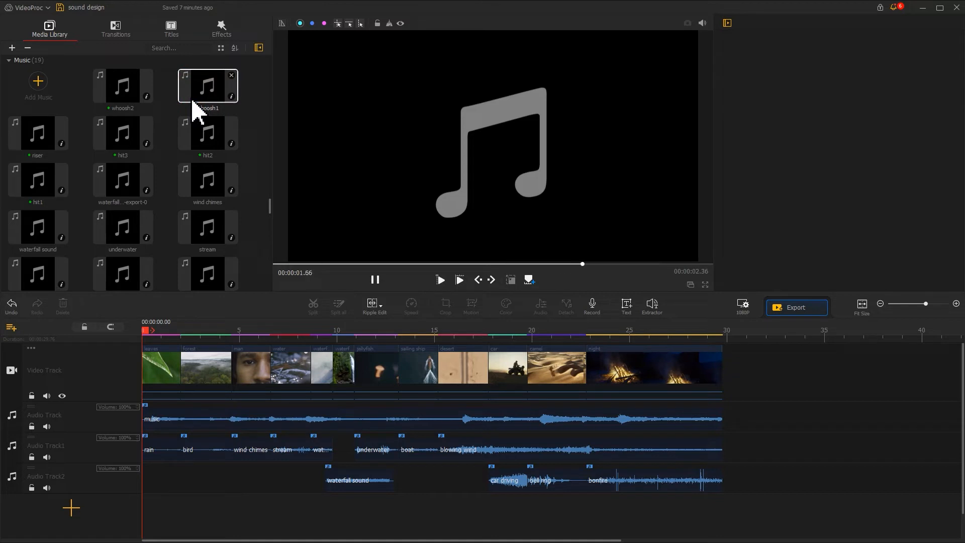
double_click(35, 143)
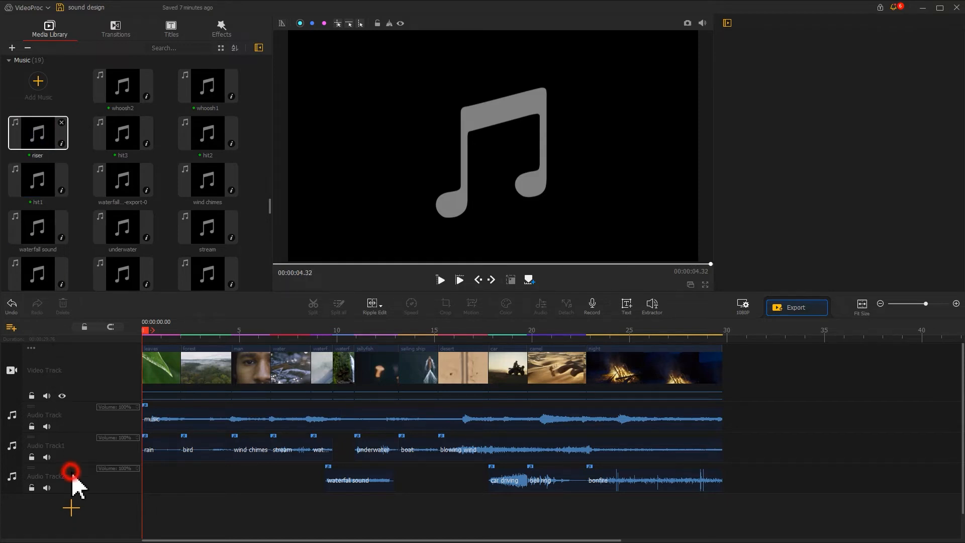
- Add an audio track below Audio Track2 and place hit1 at 00:00:02.00 and hit2 at 00:00:04.57 on it
click(11, 487)
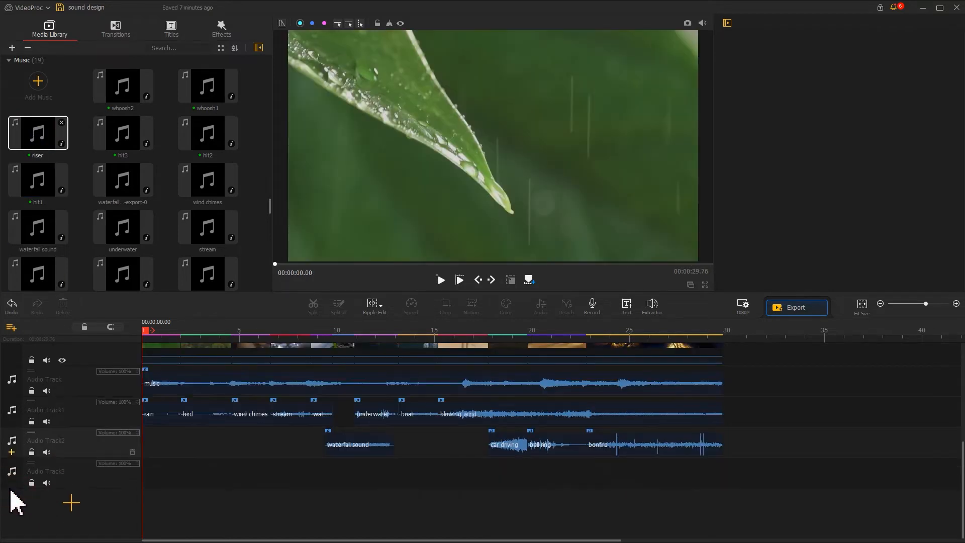
scroll(195, 455, up, 2)
drag(32, 189, 192, 514)
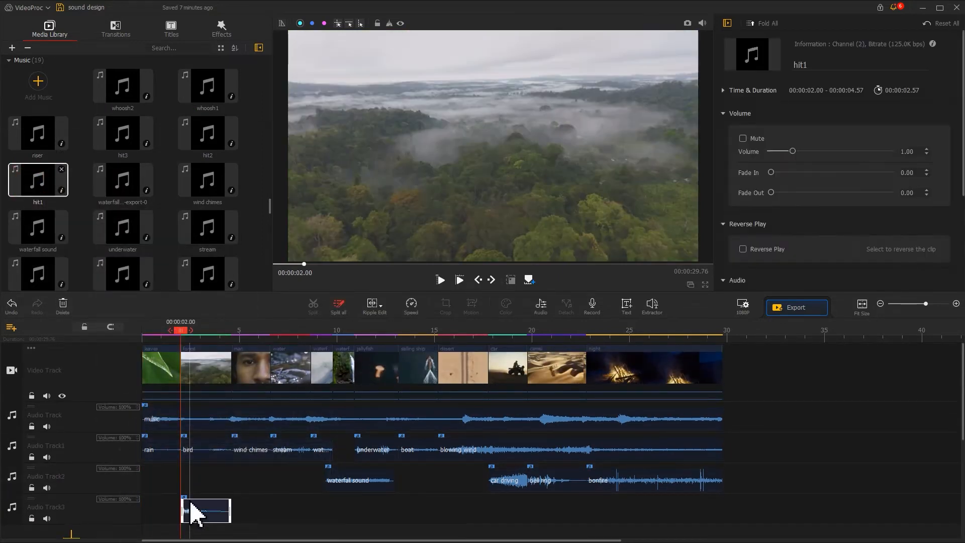
drag(194, 140, 246, 528)
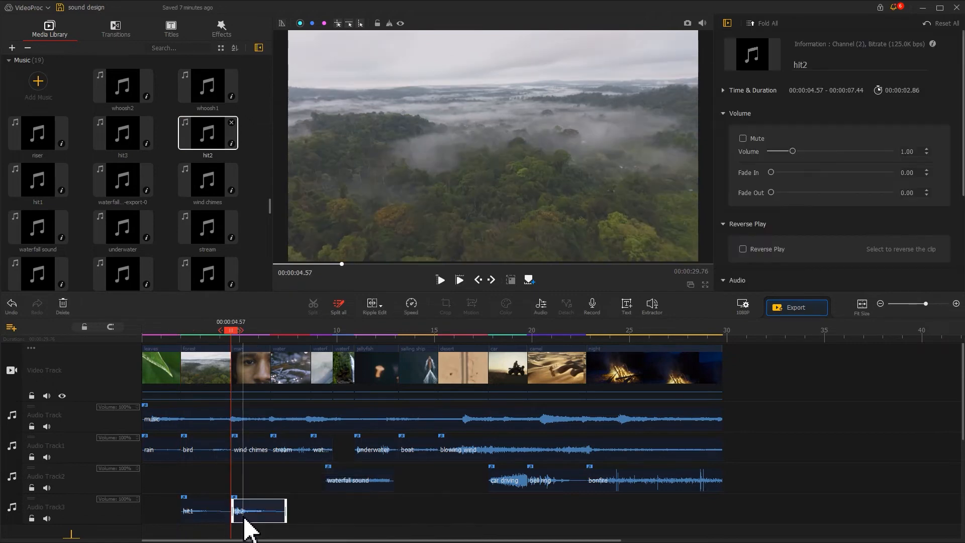
- Place whoosh1 at 00:00:08.30 and whoosh2 at 00:00:10.66 on Audio Track3, around the waterfall clips
drag(234, 332, 304, 334)
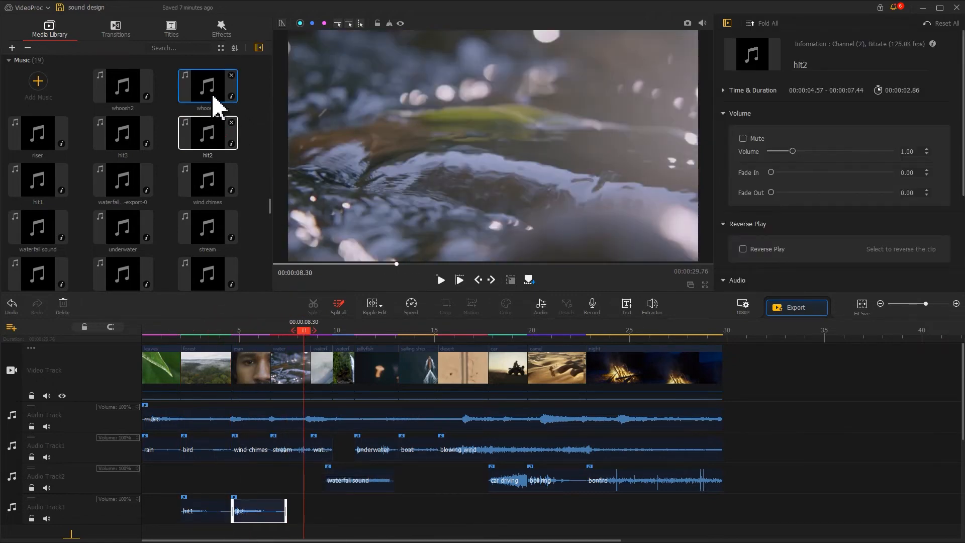
drag(217, 97, 322, 530)
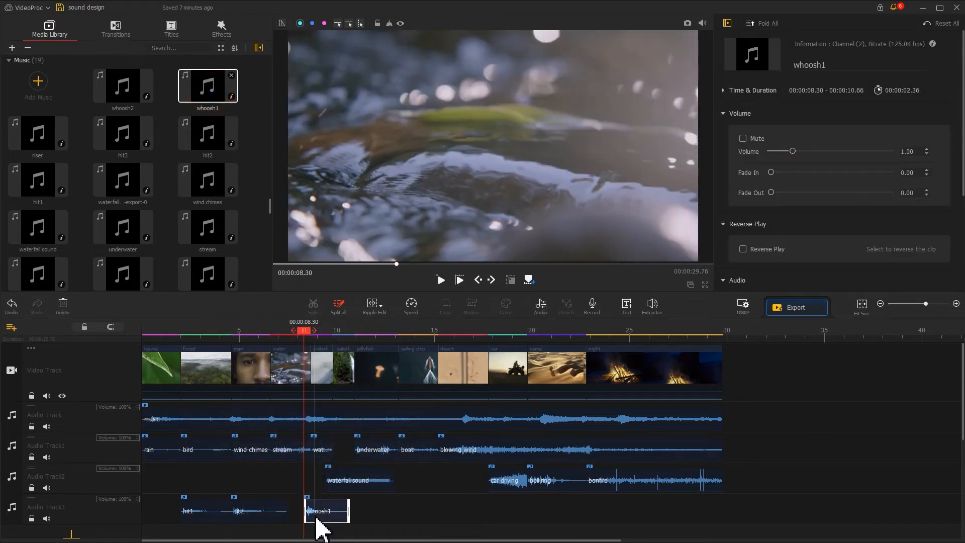
drag(304, 331, 348, 333)
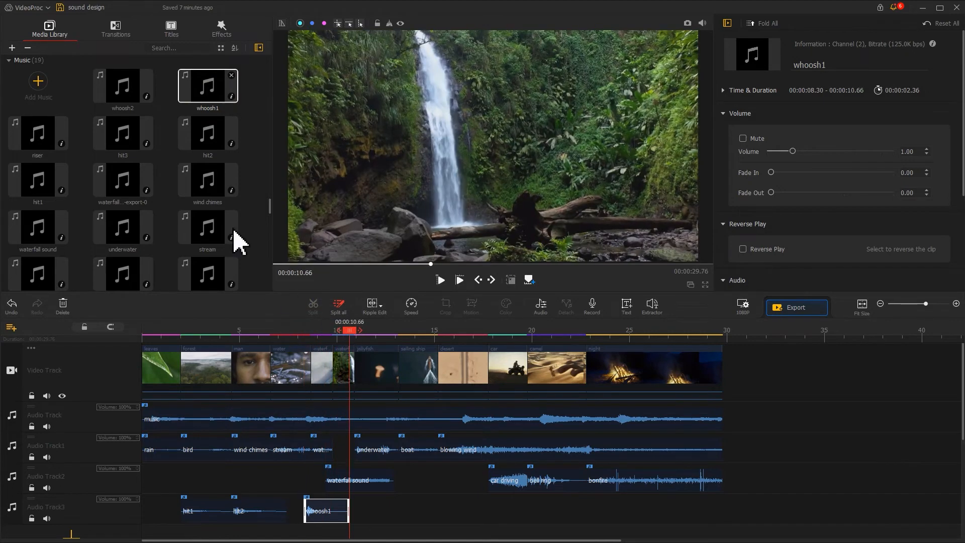
drag(123, 85, 364, 512)
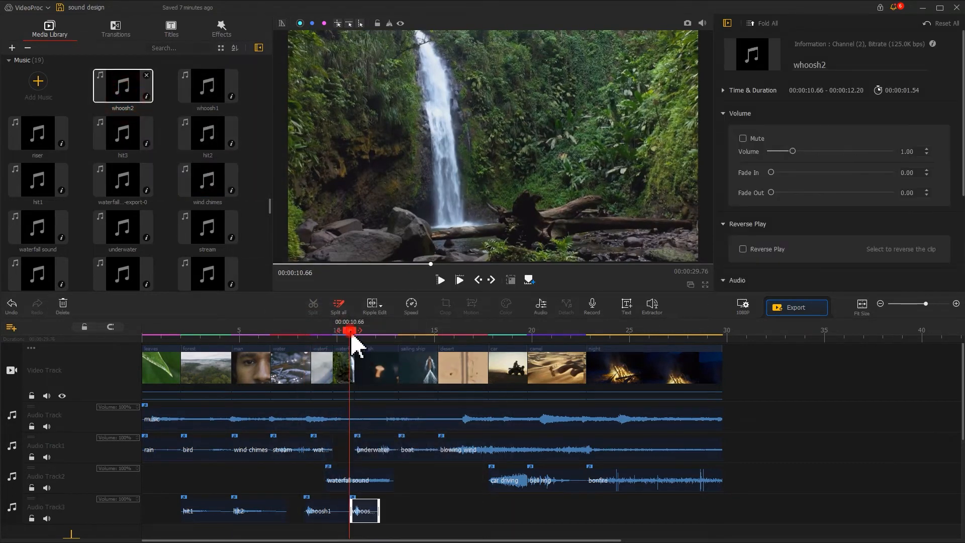
- Place whoosh1 at 00:00:14.86 and again at 00:00:19.46 on Audio Track3, followed by the riser at 00:00:21.00
drag(352, 335, 433, 341)
drag(208, 85, 446, 515)
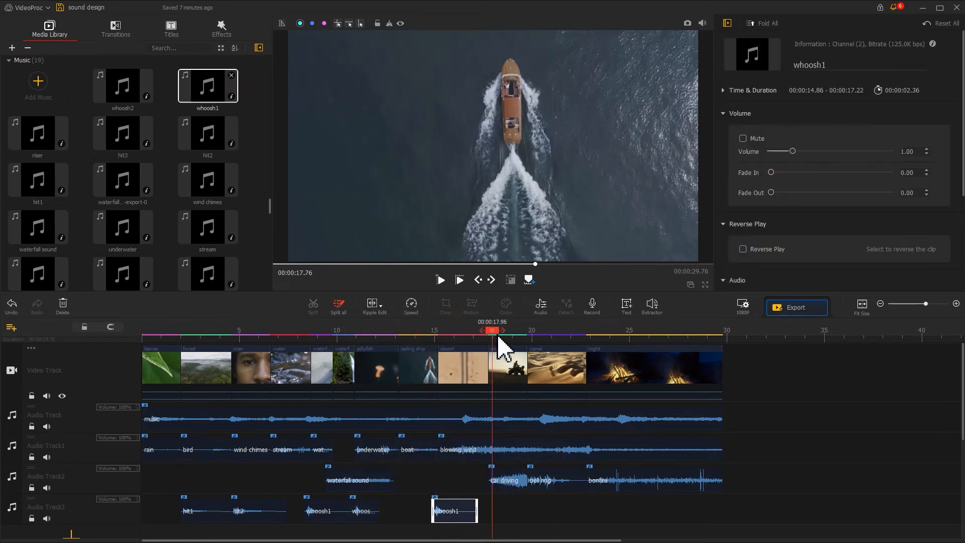
click(525, 342)
drag(209, 96, 530, 508)
click(551, 332)
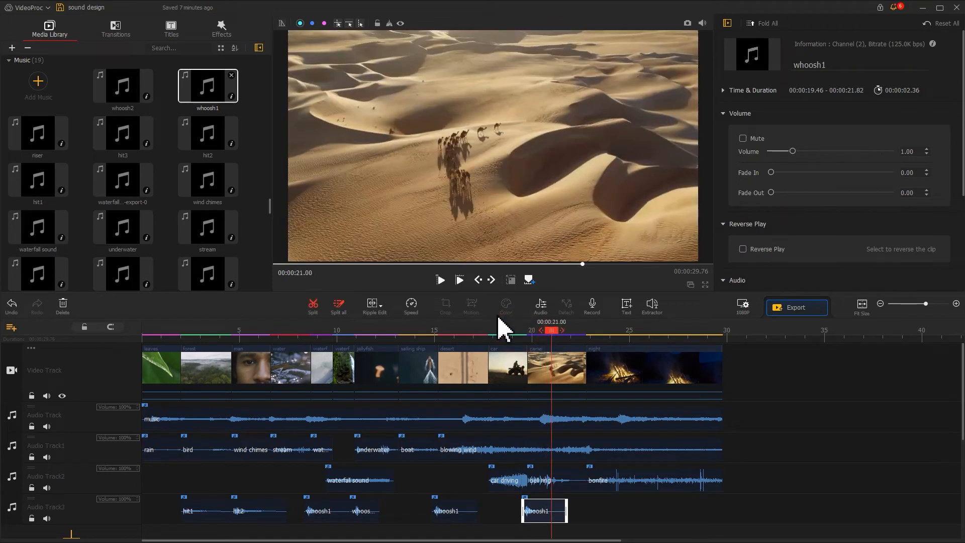
drag(50, 144, 568, 530)
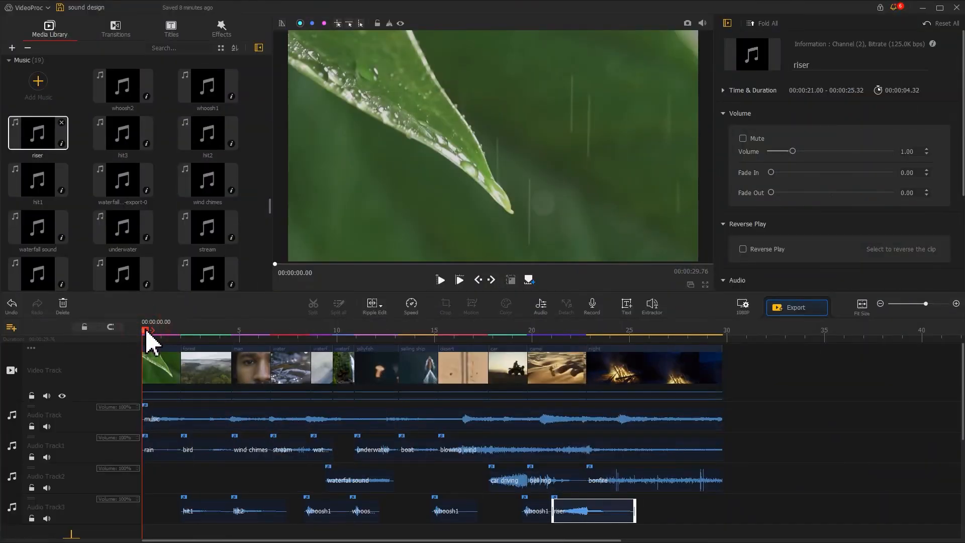
- Color-correct the desert clip with exposure 3, contrast 16, saturation 30 and blacks -42, and apply the grade
drag(147, 332, 470, 369)
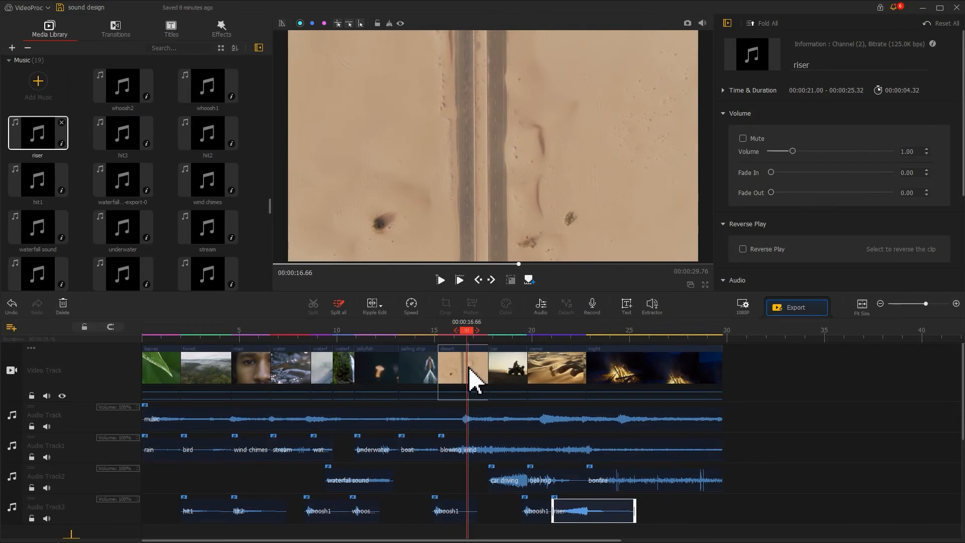
click(475, 383)
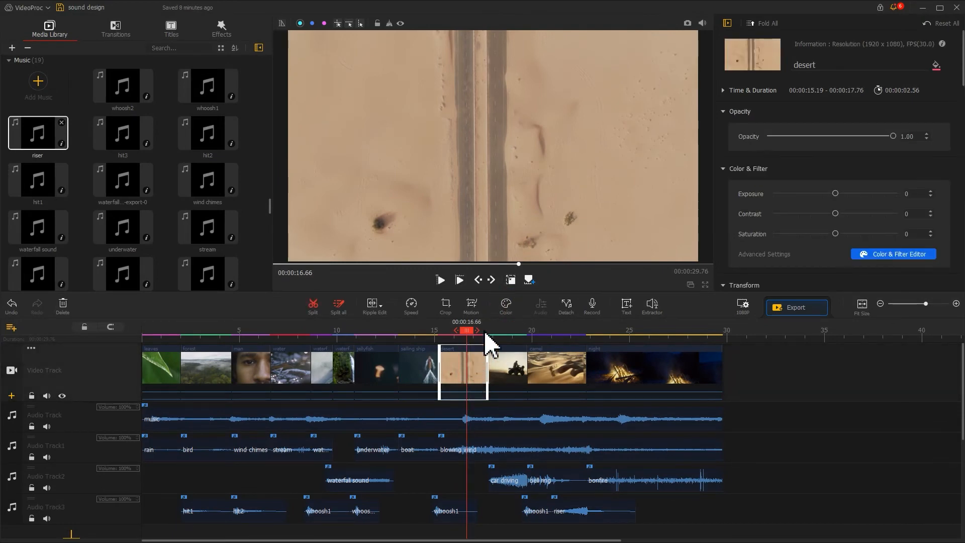
click(507, 309)
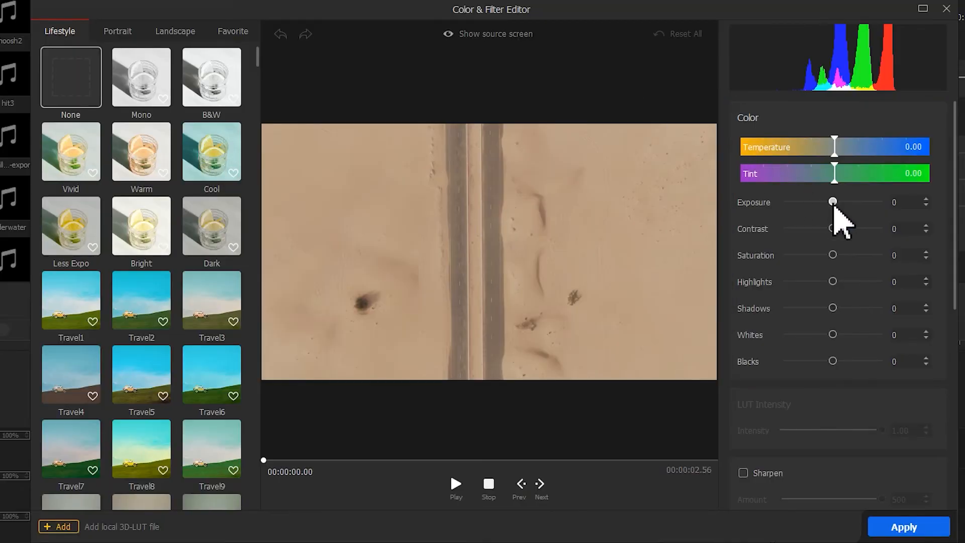
drag(834, 206, 848, 256)
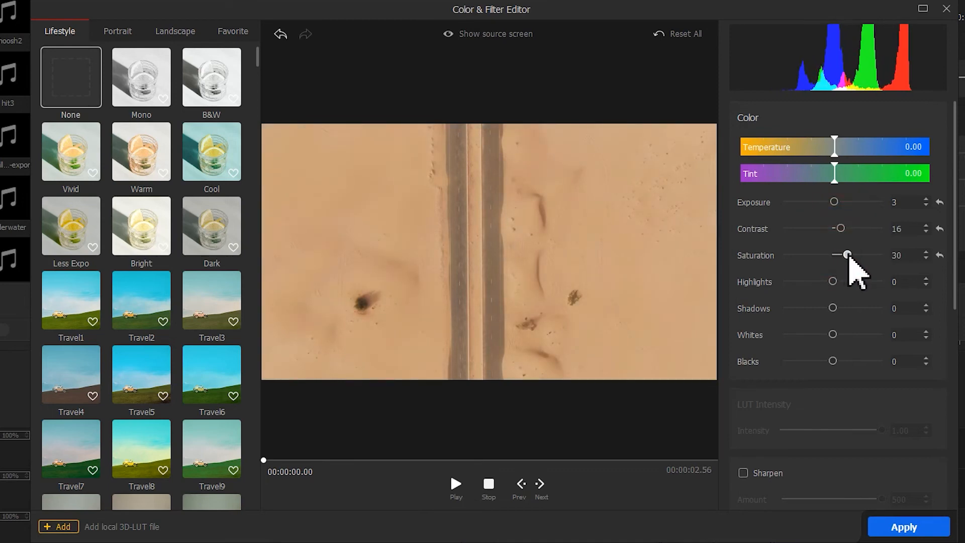
drag(832, 361, 812, 361)
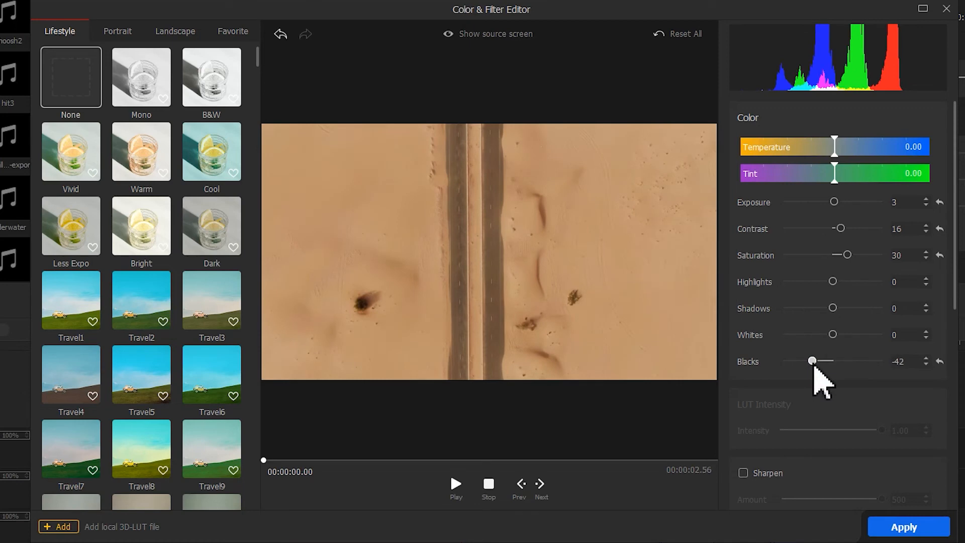
click(890, 525)
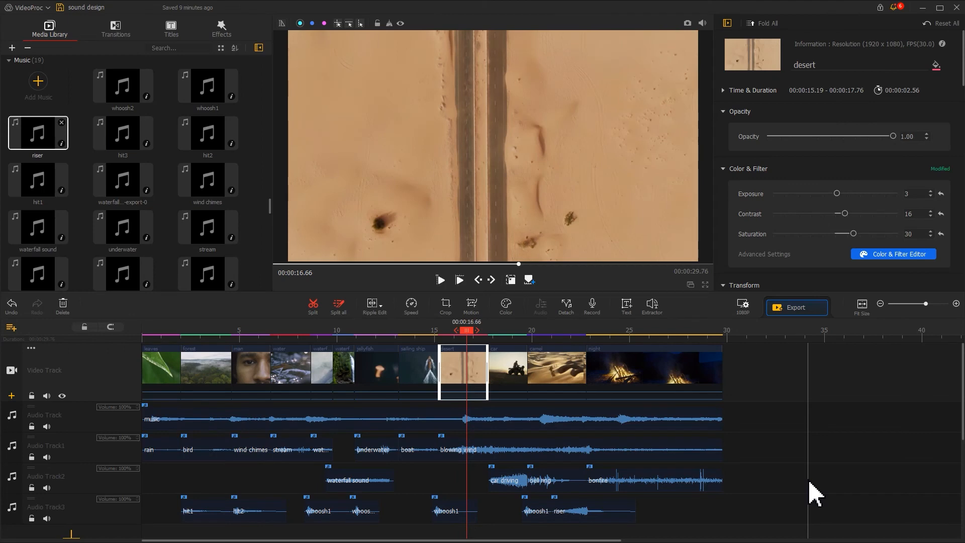
- Color-correct the forest clip with exposure 4, contrast 16, saturation 9 and slightly lowered shadows, and apply the grade
click(189, 383)
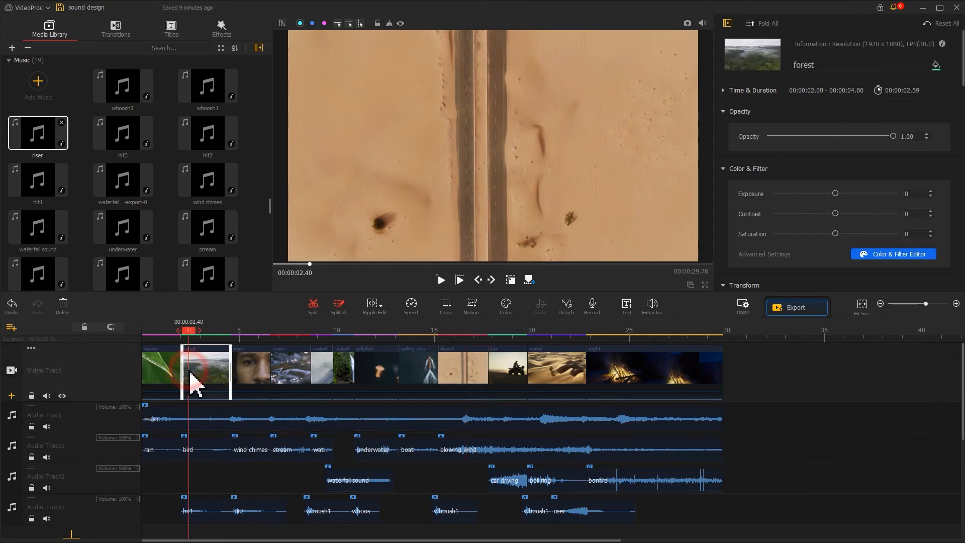
click(505, 306)
click(750, 210)
click(749, 230)
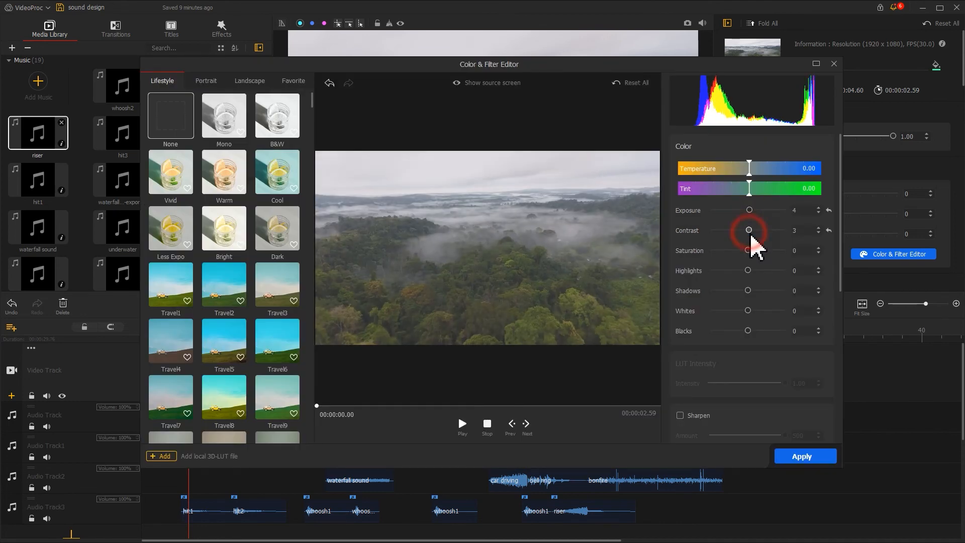
click(754, 230)
click(751, 251)
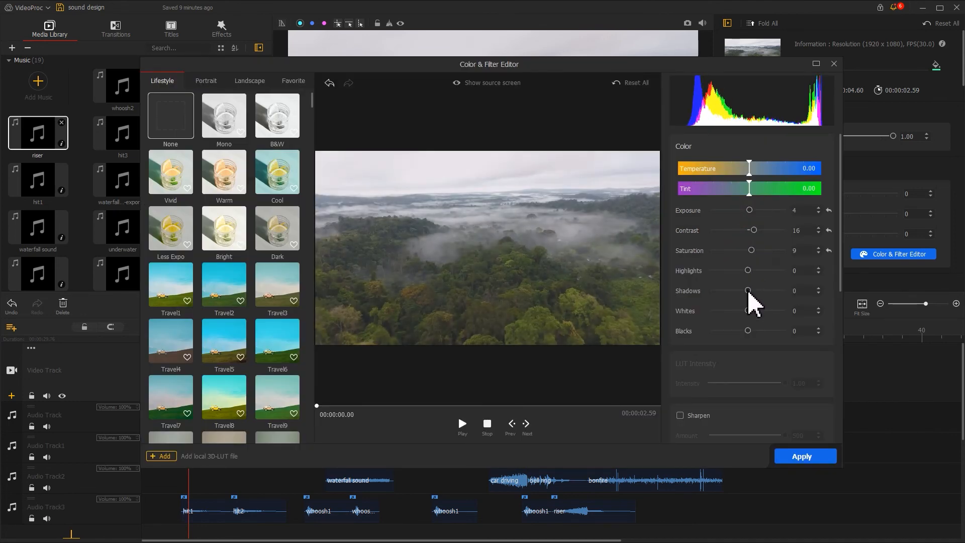
drag(747, 291, 744, 291)
click(804, 456)
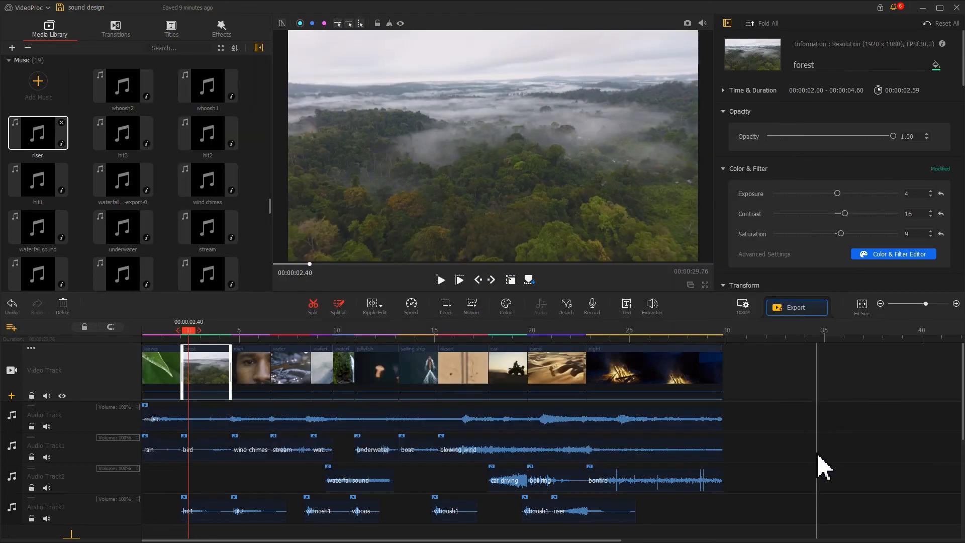